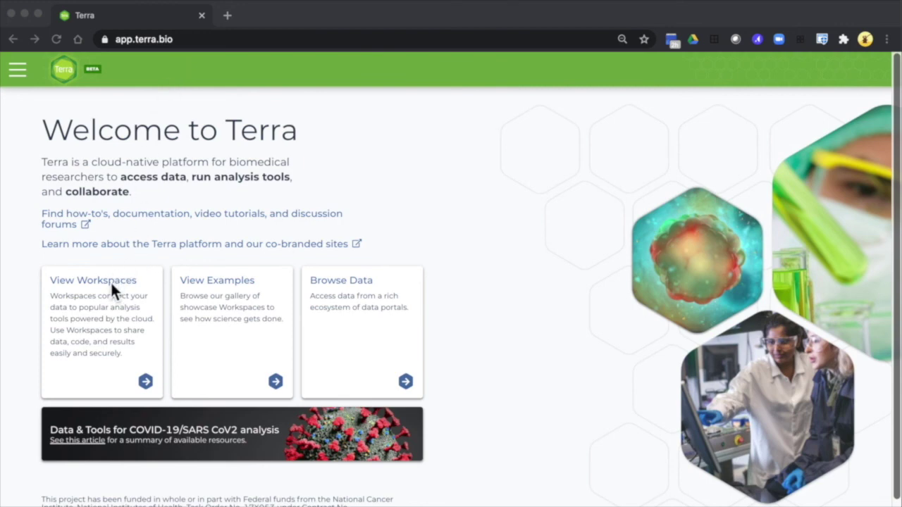
Open the list of your workspaces.
left_click(15, 76)
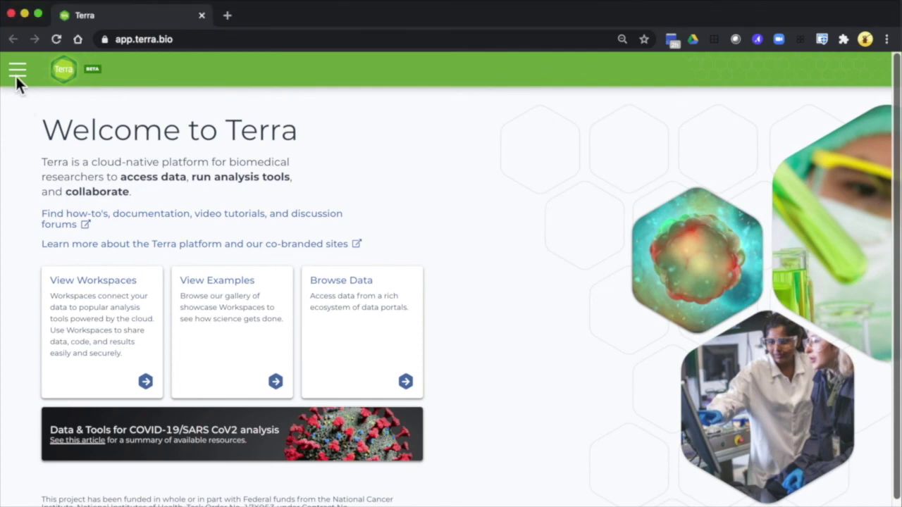
left_click(16, 73)
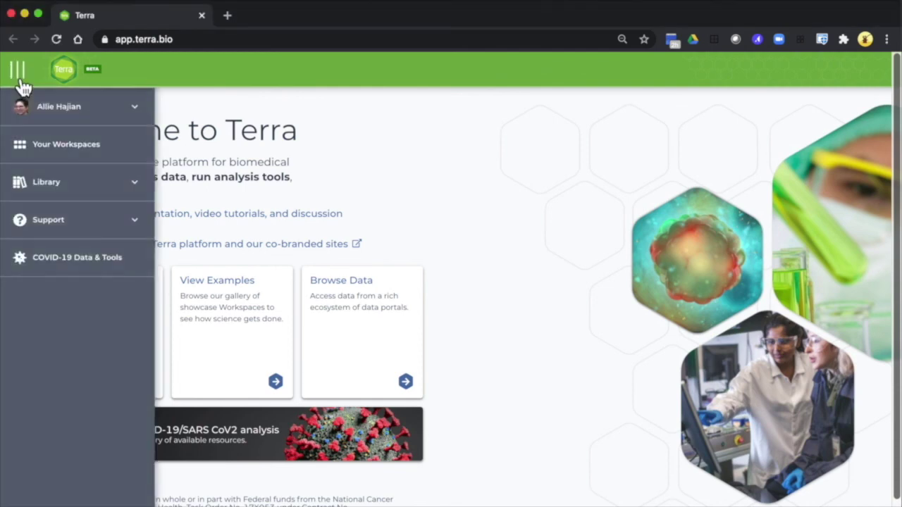
left_click(72, 161)
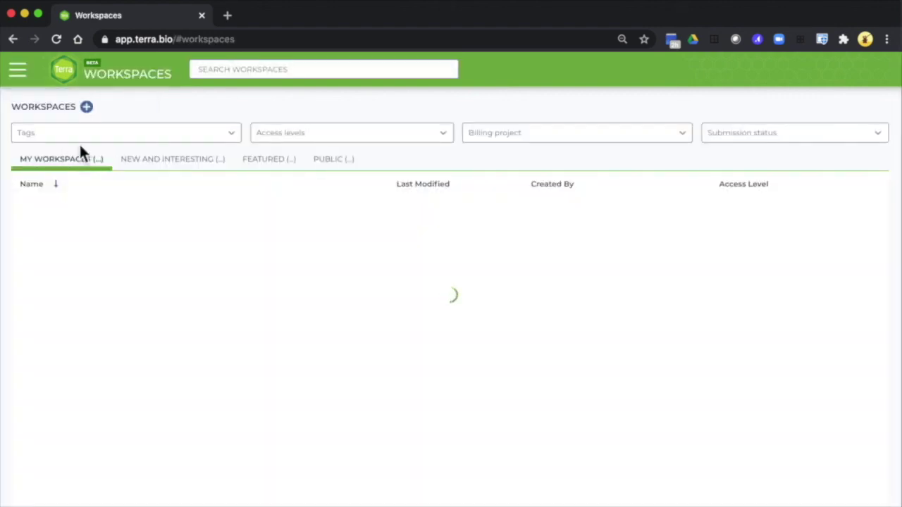
Search the workspaces for "Quick" and open the public Terra-Notebooks-Quickstart workspace.
left_click(232, 71)
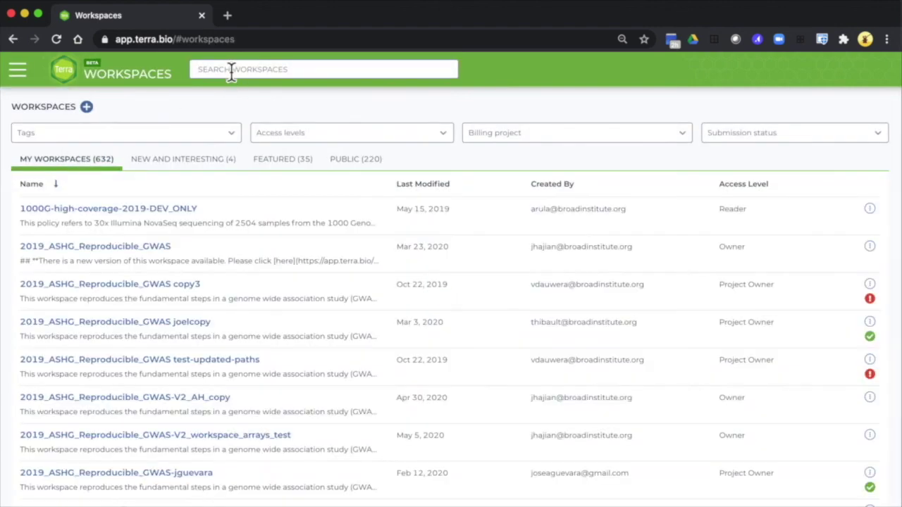
type("Quick")
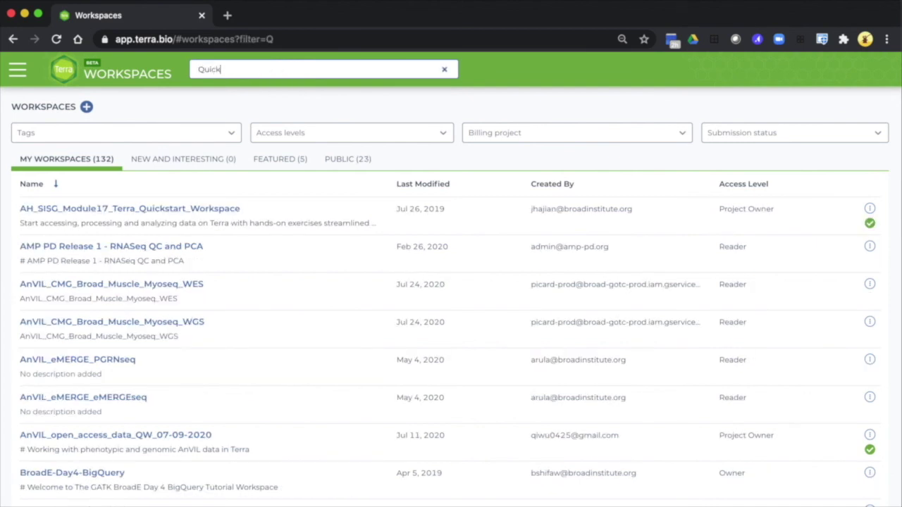
left_click(365, 167)
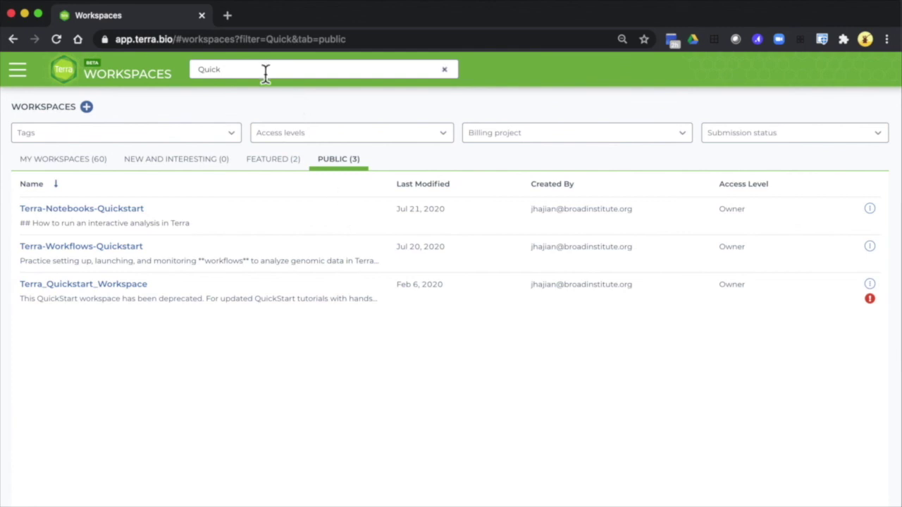
left_click(111, 219)
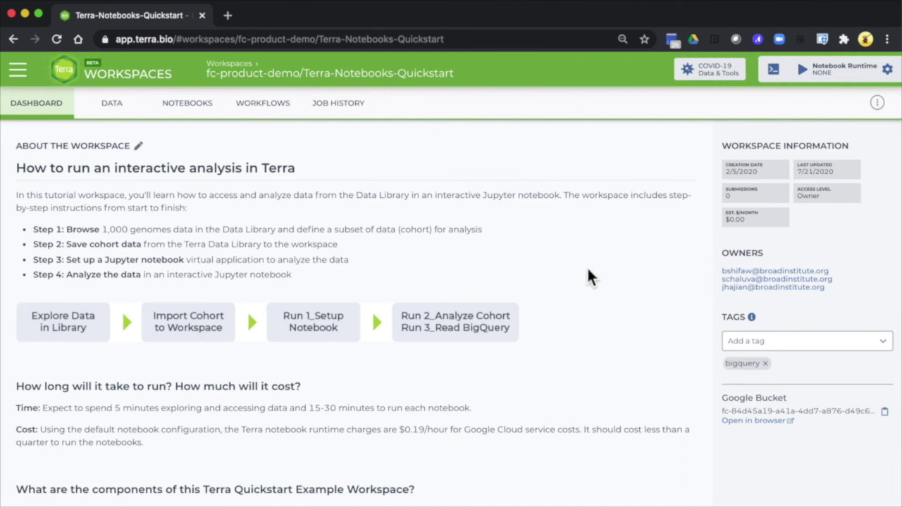
Read the workspace dashboard's overview, components and instructions for creating an editable copy.
scroll(592, 308, "down", 5)
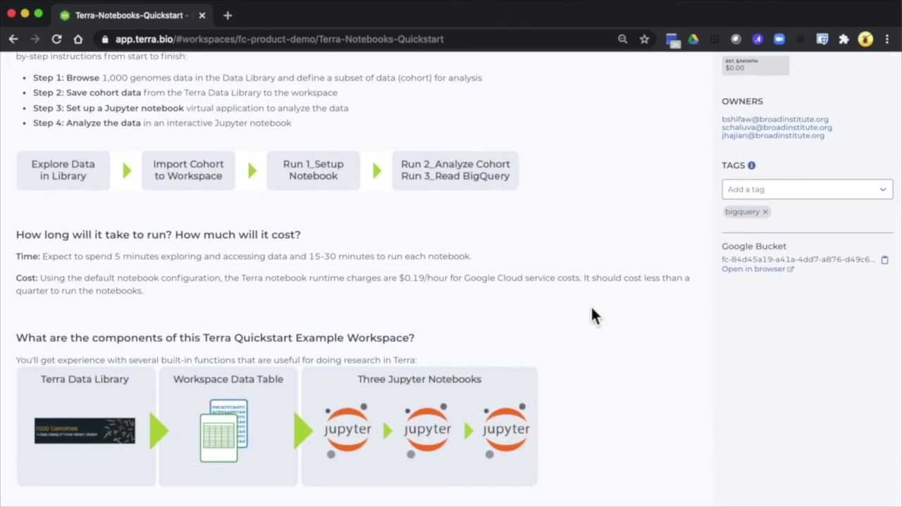
scroll(592, 315, "down", 8)
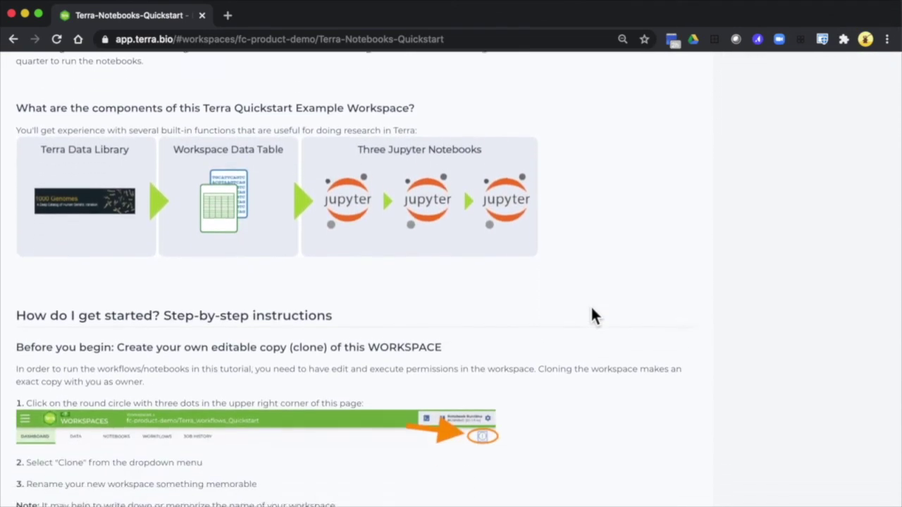
scroll(592, 315, "down", 8)
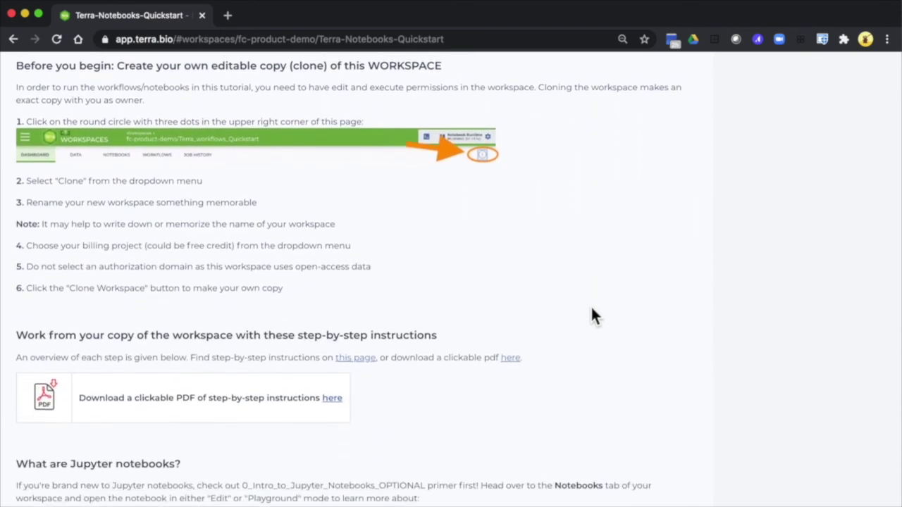
scroll(592, 308, "down", 2)
scroll(591, 308, "up", 15)
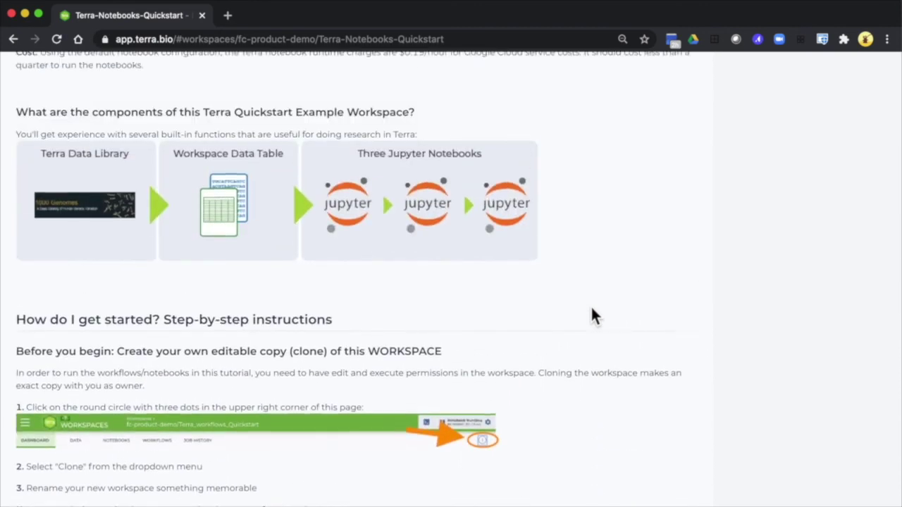
scroll(590, 317, "up", 5)
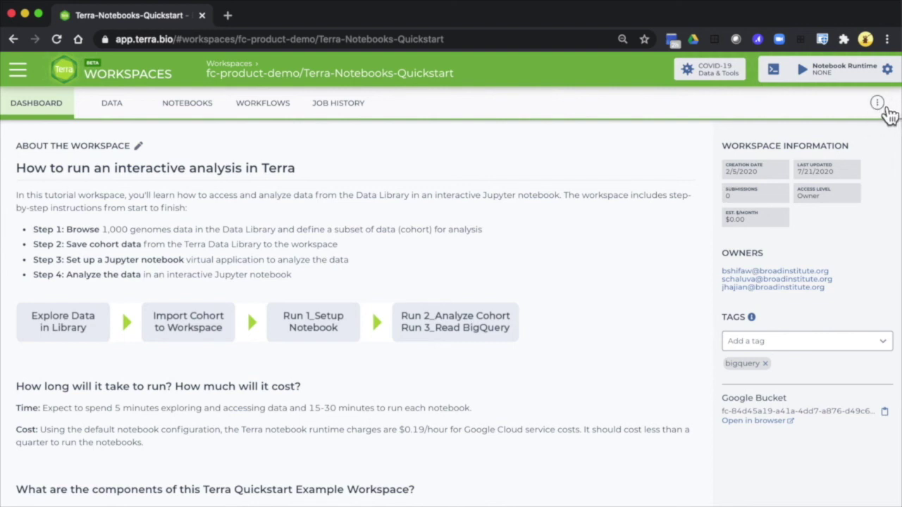
Clone the workspace as Terra-Notebooks-Quickstart_08-04-2020 under the fc-product-demo billing project, without an authorization domain.
left_click(877, 104)
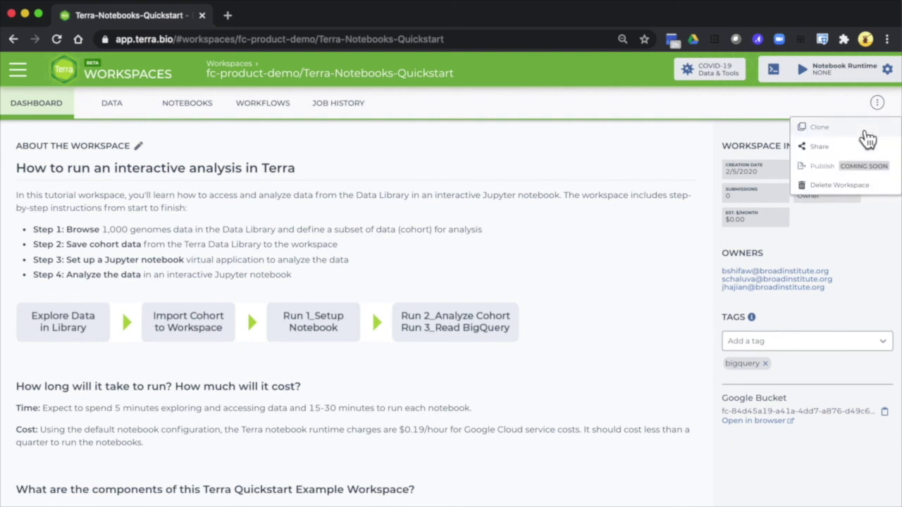
left_click(864, 131)
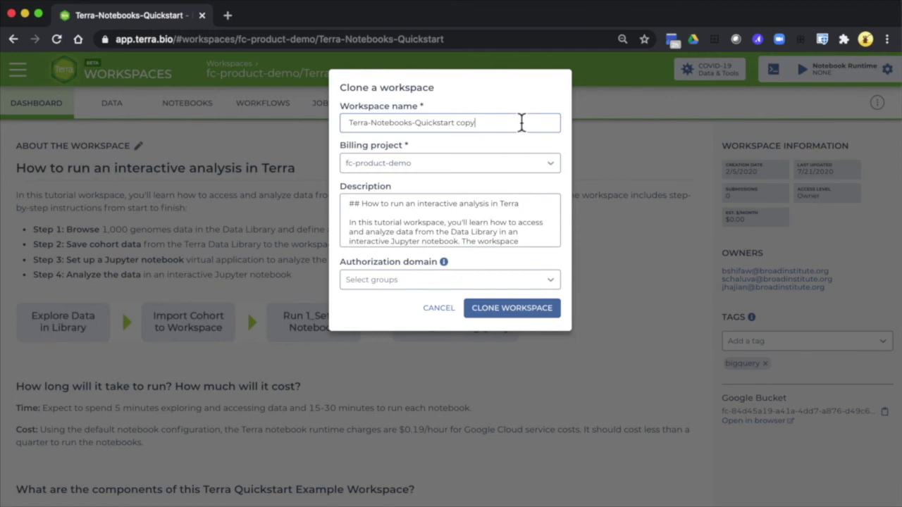
key("BackSpace")
key("BackSpace")
key("BackSpace")
key("BackSpace")
key("BackSpace")
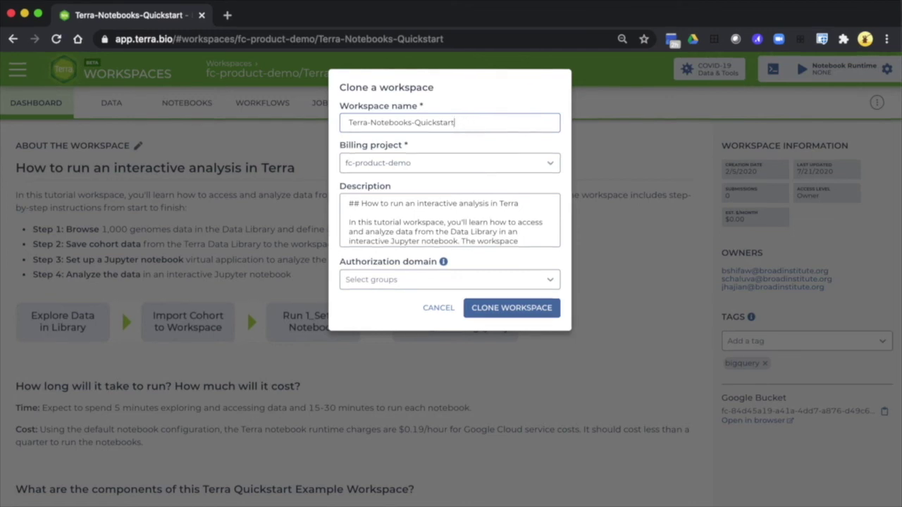
type("_08-04-2020")
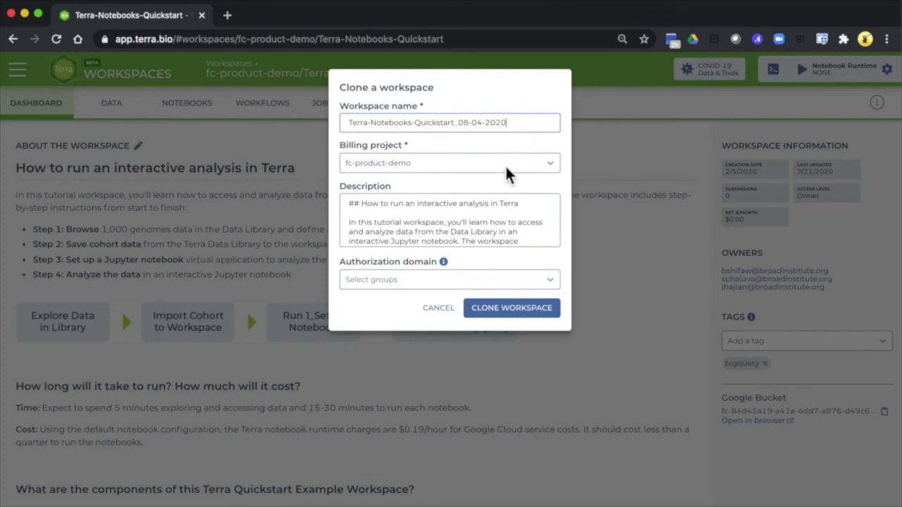
left_click(506, 167)
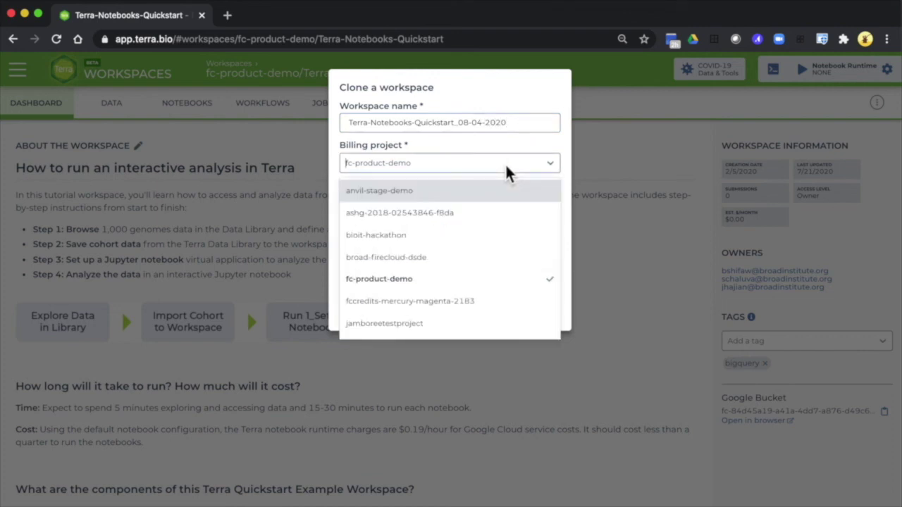
left_click(506, 168)
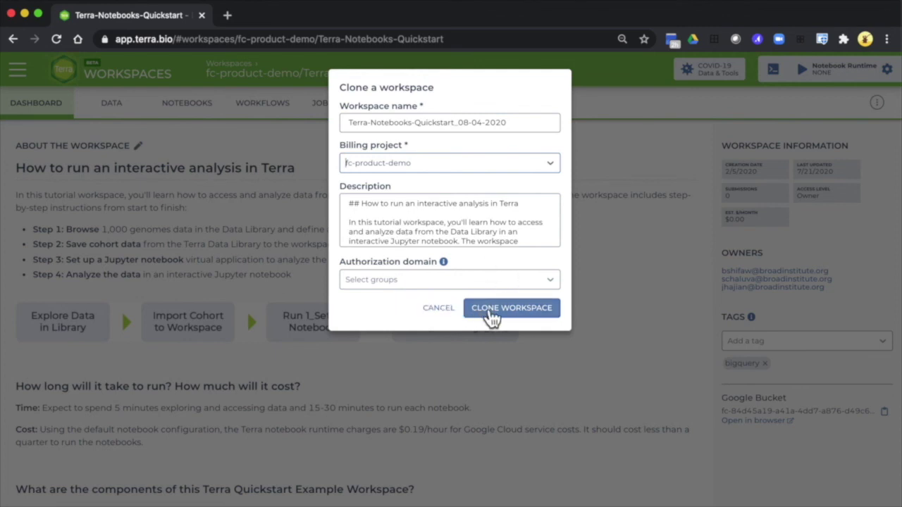
left_click(490, 316)
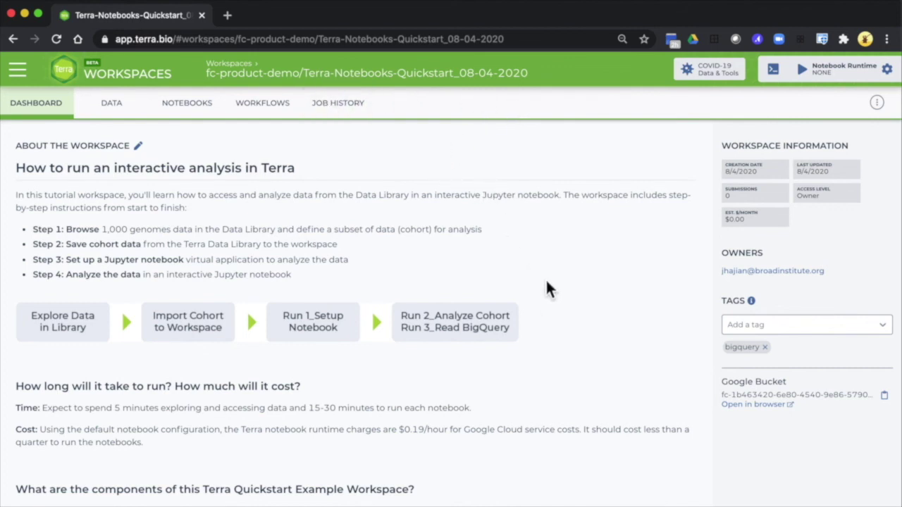
Open the clickable PDF of step-by-step instructions from the cloned workspace's dashboard in a new browser tab.
scroll(500, 403, "down", 1)
scroll(499, 405, "down", 8)
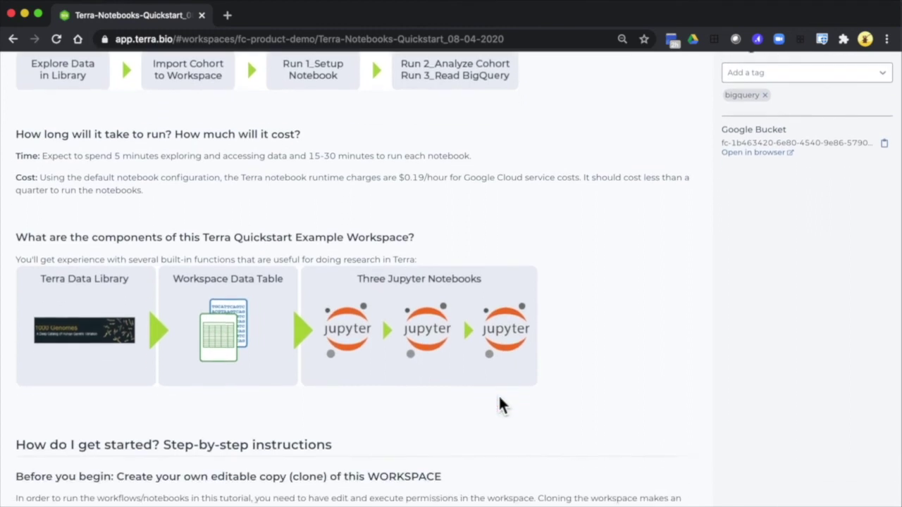
scroll(502, 406, "down", 1)
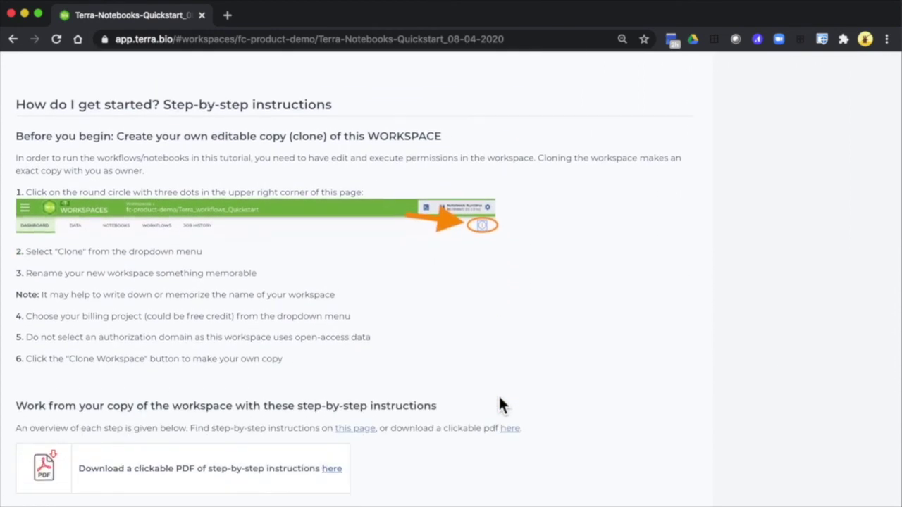
scroll(499, 398, "down", 2)
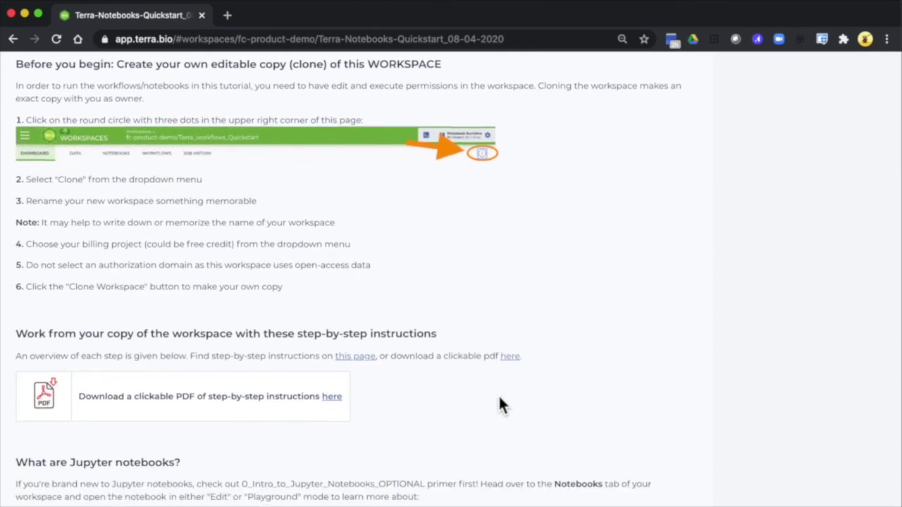
right_click(334, 396)
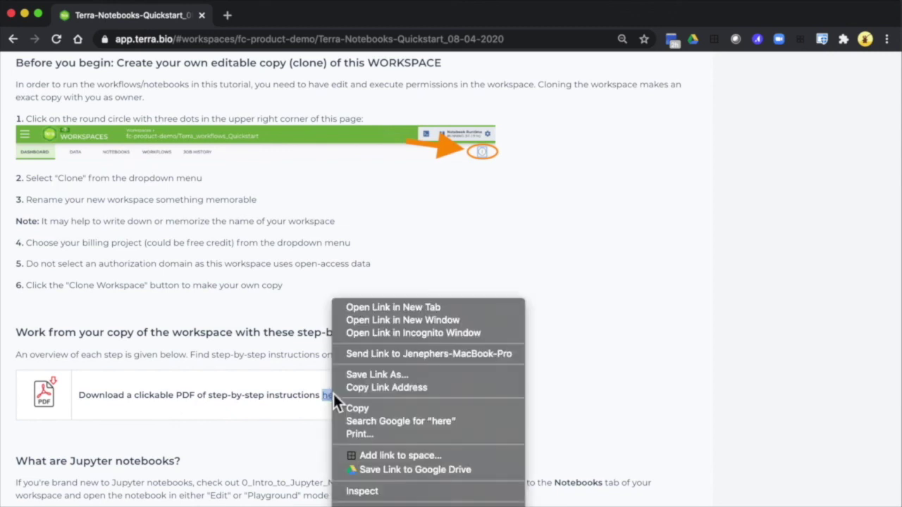
left_click(370, 307)
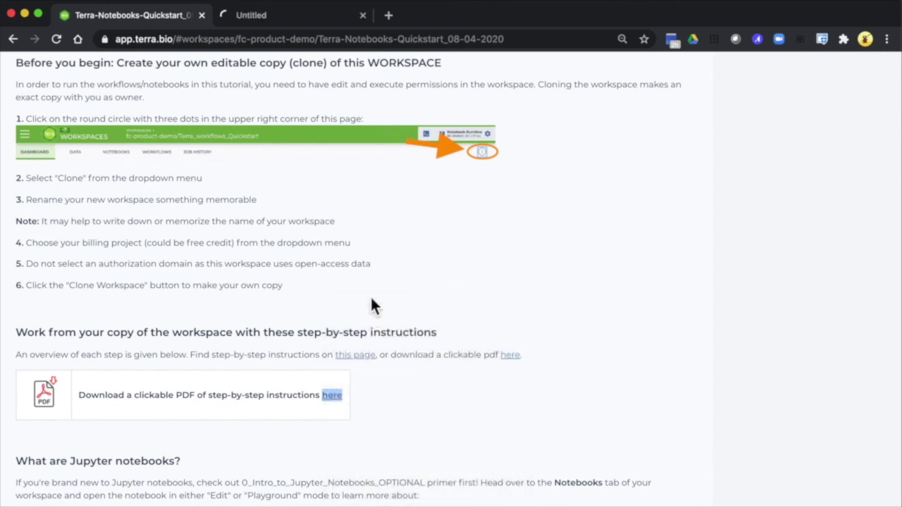
left_click(296, 16)
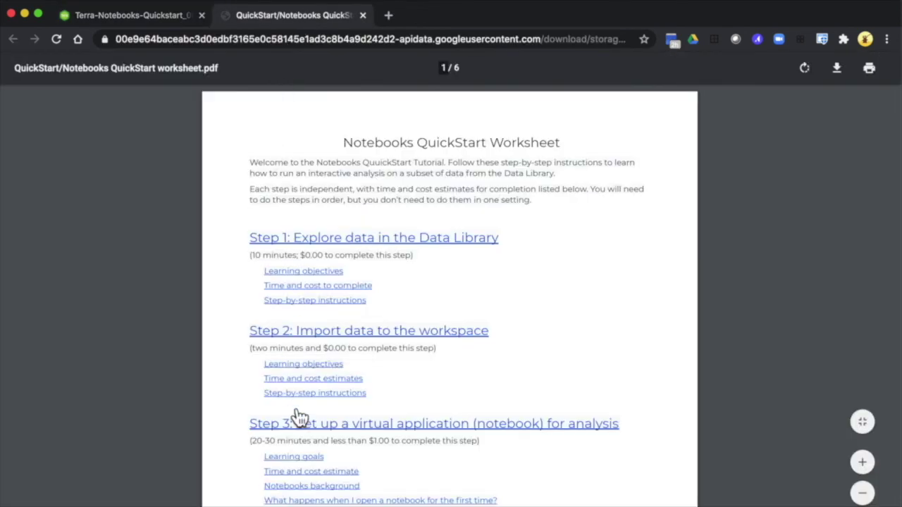
Look through the worksheet's step outline and Step 1 instructions, and return to the beginning of the cloned workspace's dashboard.
scroll(299, 417, "down", 6)
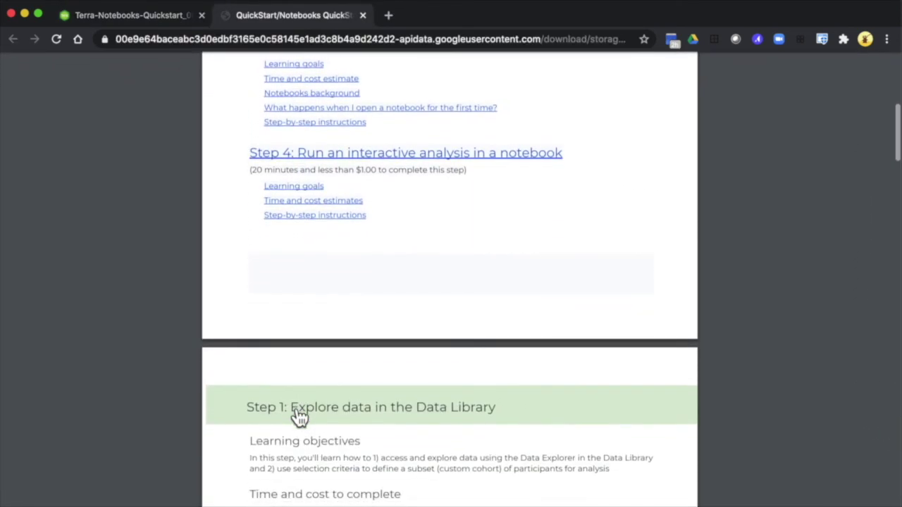
scroll(299, 417, "down", 4)
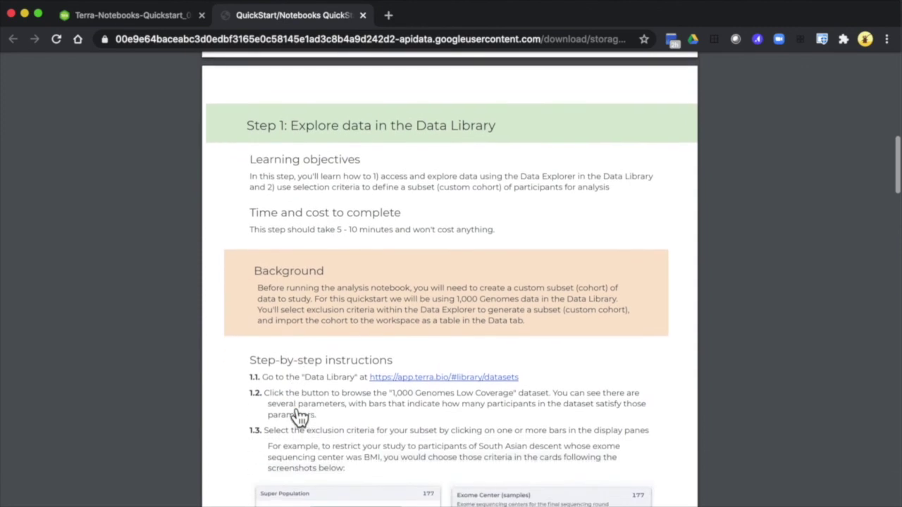
scroll(299, 417, "up", 9)
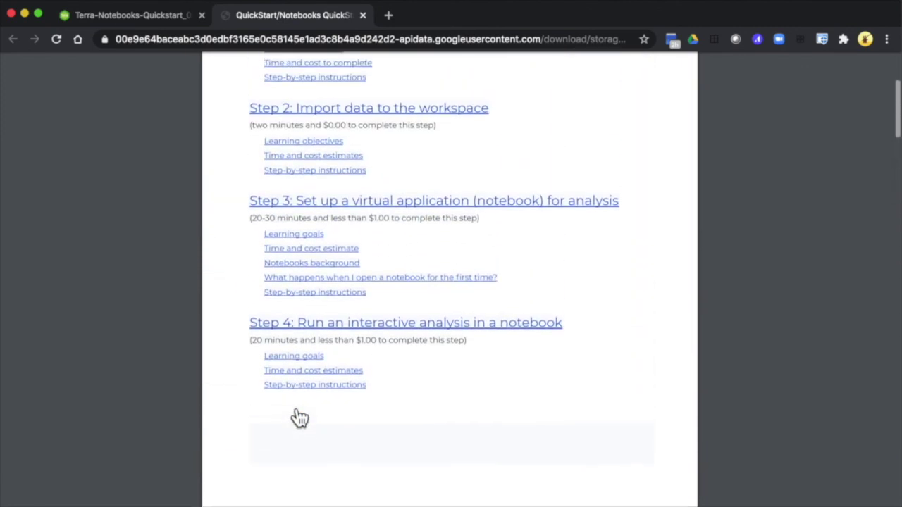
left_click(148, 20)
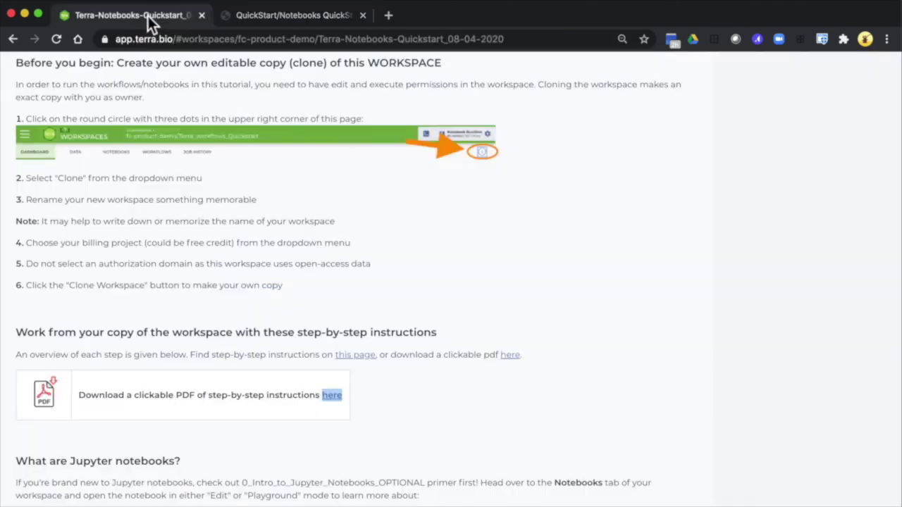
scroll(218, 169, "up", 5)
scroll(218, 173, "up", 5)
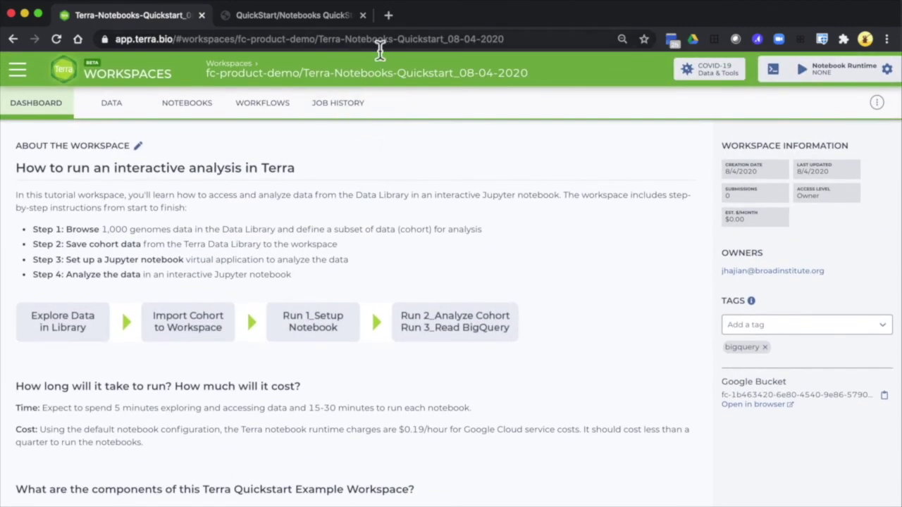
Open Terra's library of datasets in a new browser tab and dismiss the expired-access notice.
left_click(390, 16)
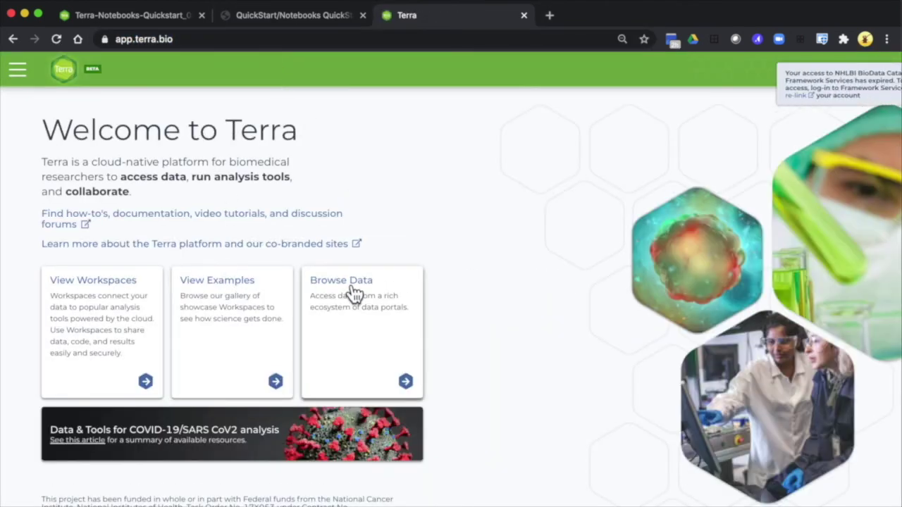
left_click(26, 76)
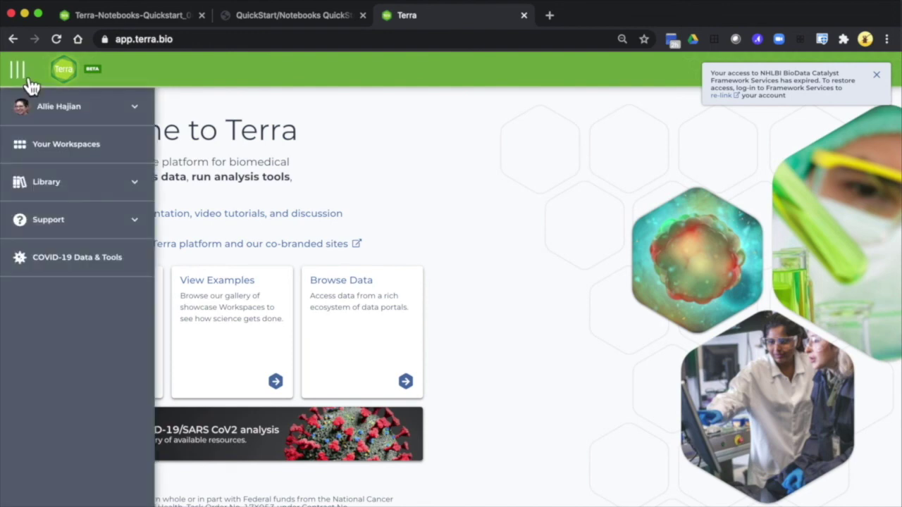
left_click(79, 185)
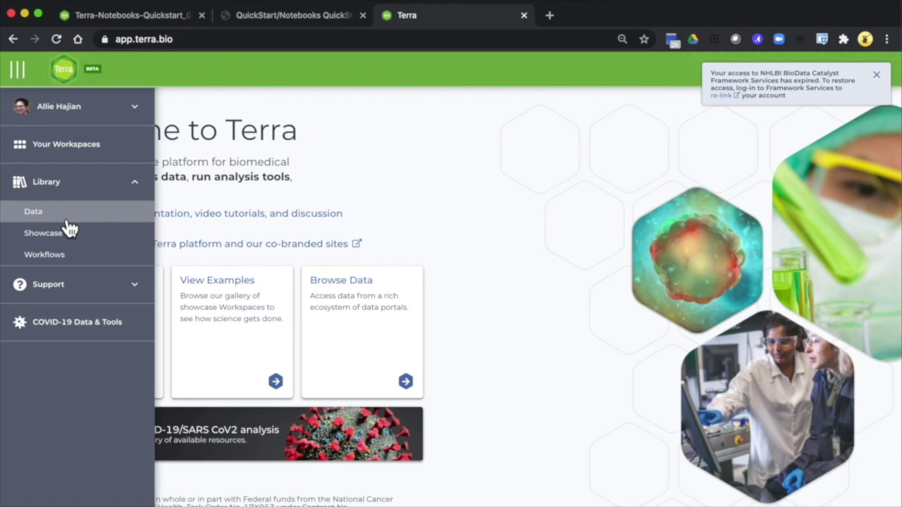
left_click(365, 299)
left_click(365, 296)
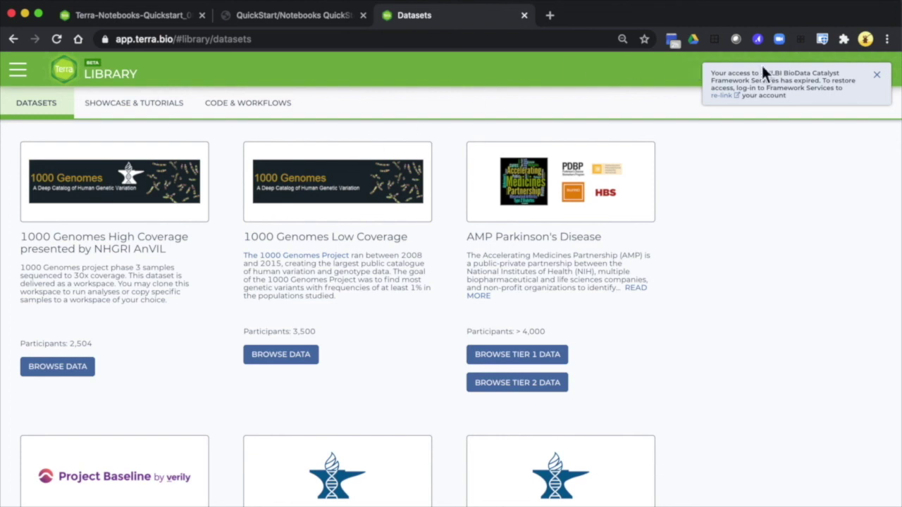
left_click(877, 75)
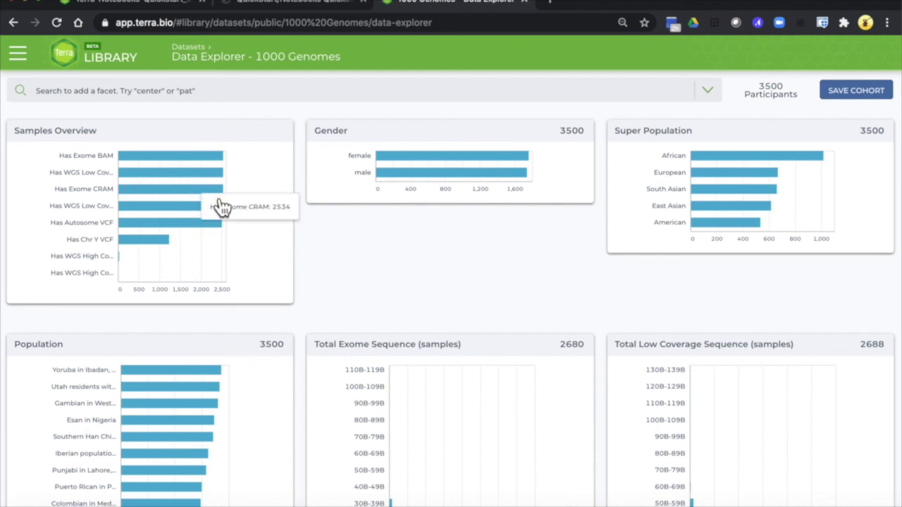
Look through the 1000 Genomes facets, try filtering the samples overview by Has WGS Low Coverage CRAM, and remove that filter.
scroll(484, 318, "down", 10)
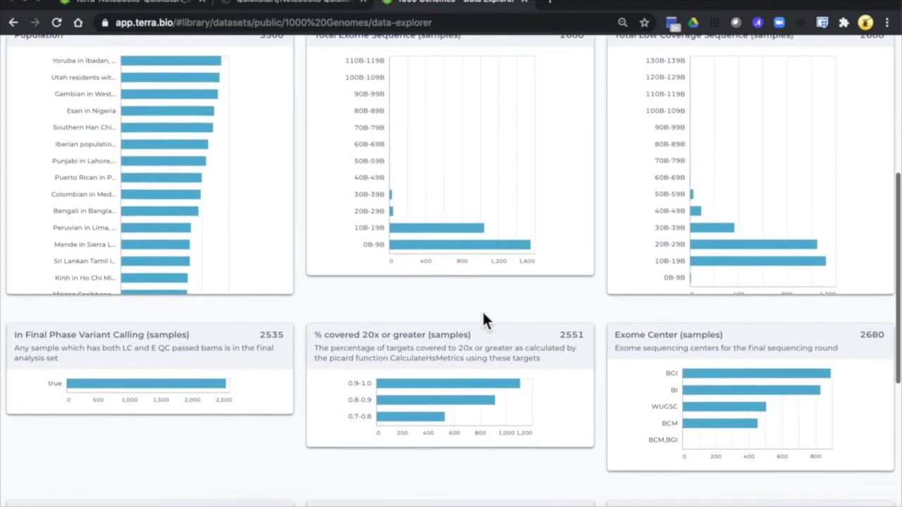
scroll(483, 321, "down", 2)
scroll(484, 320, "up", 12)
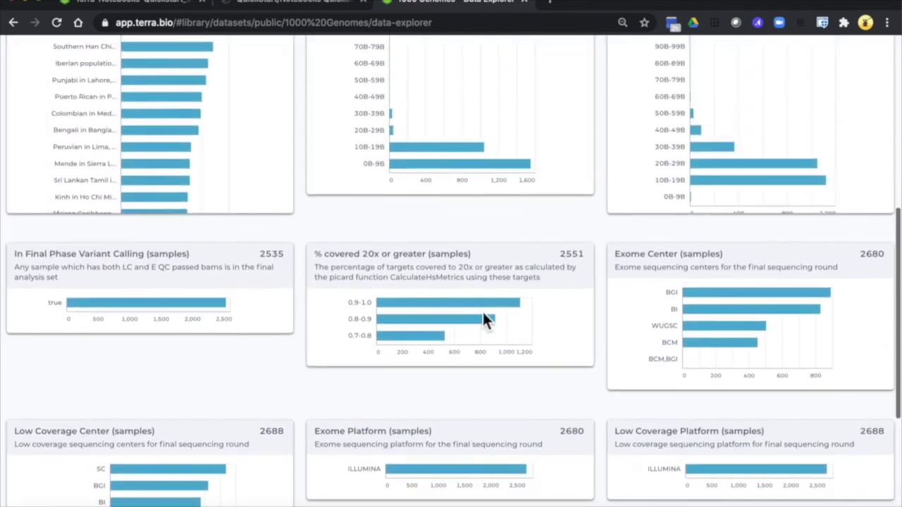
scroll(483, 320, "up", 2)
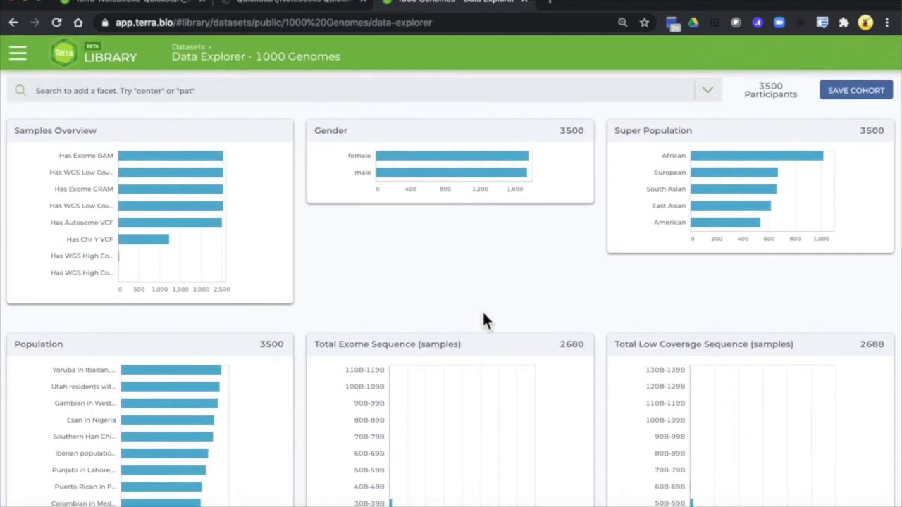
left_click(213, 211)
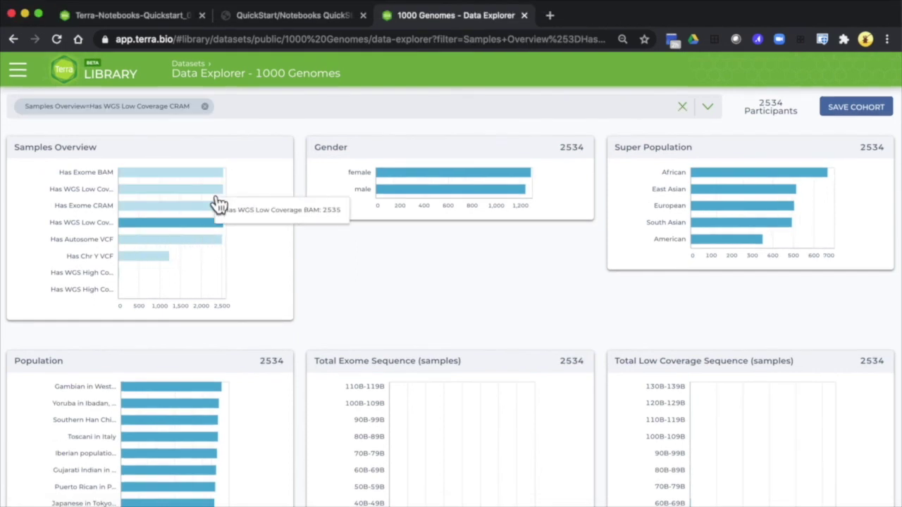
left_click(205, 106)
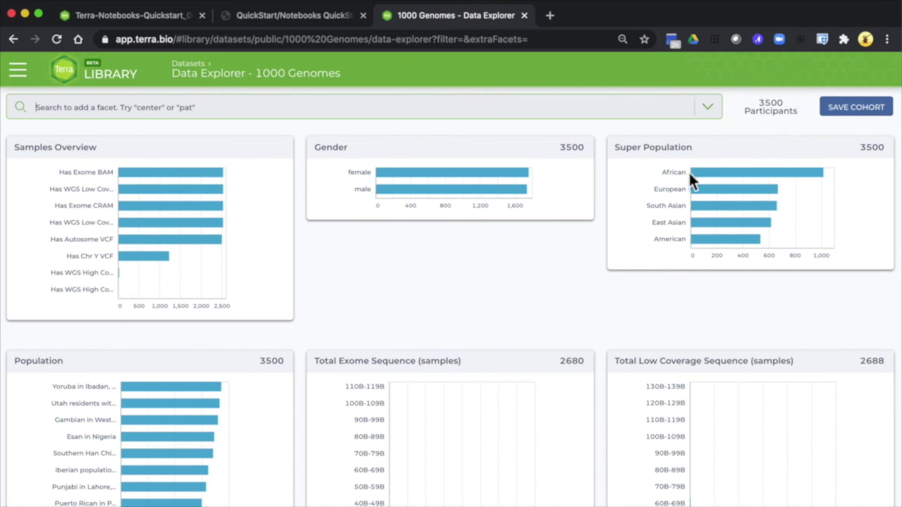
Filter the 1000 Genomes participants to the South Asian super population and the BGI exome center.
left_click(728, 216)
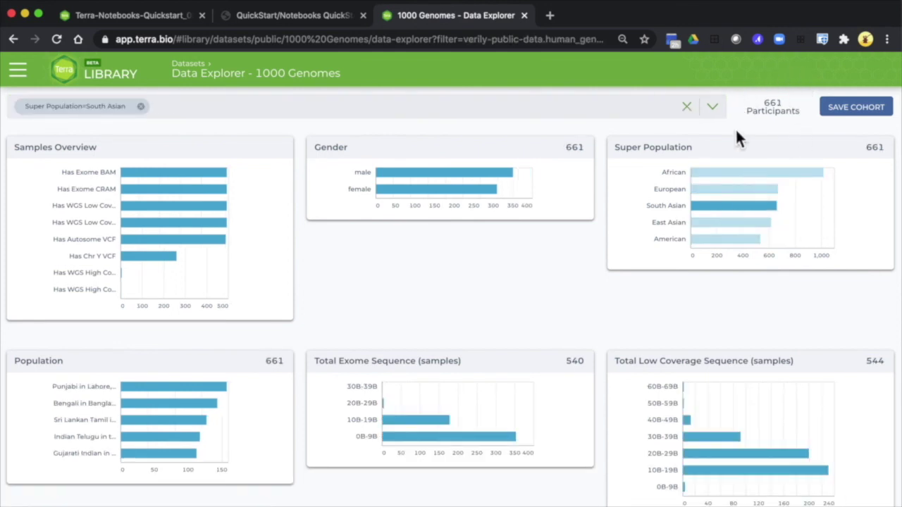
scroll(570, 350, "down", 4)
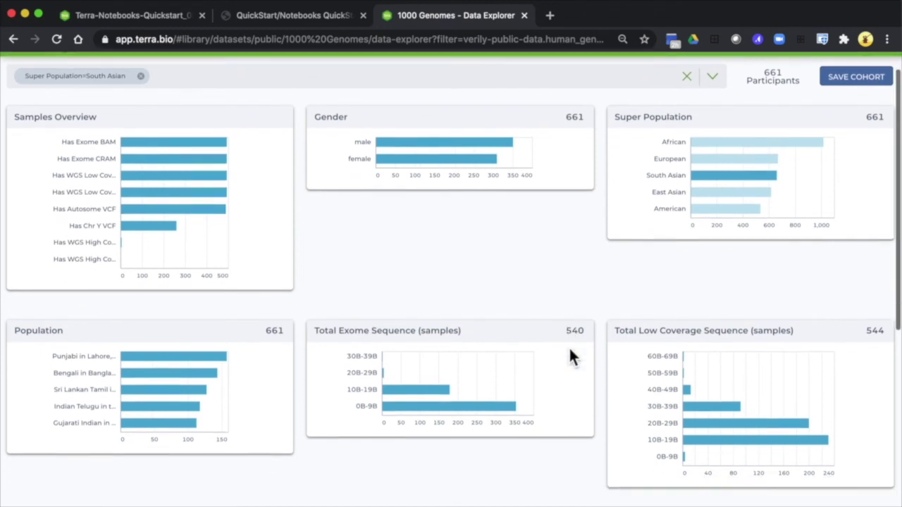
scroll(570, 357, "down", 2)
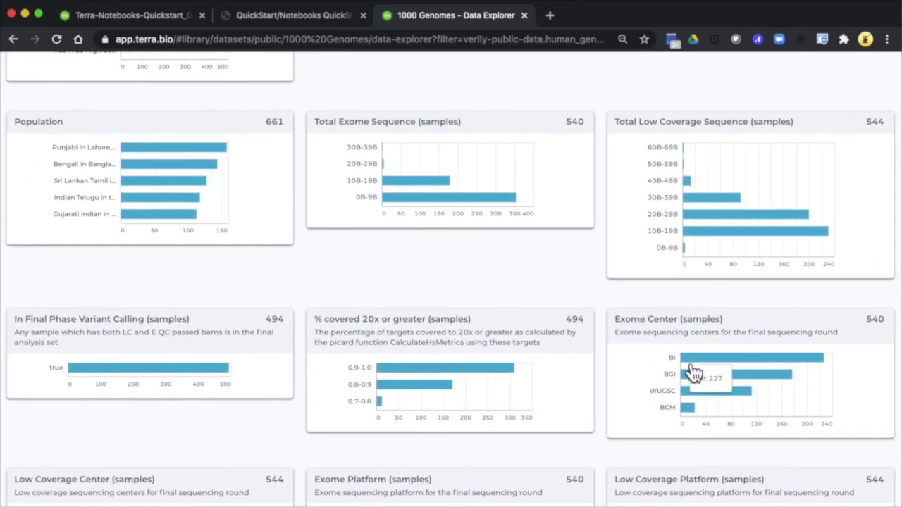
mouse_move(692, 385)
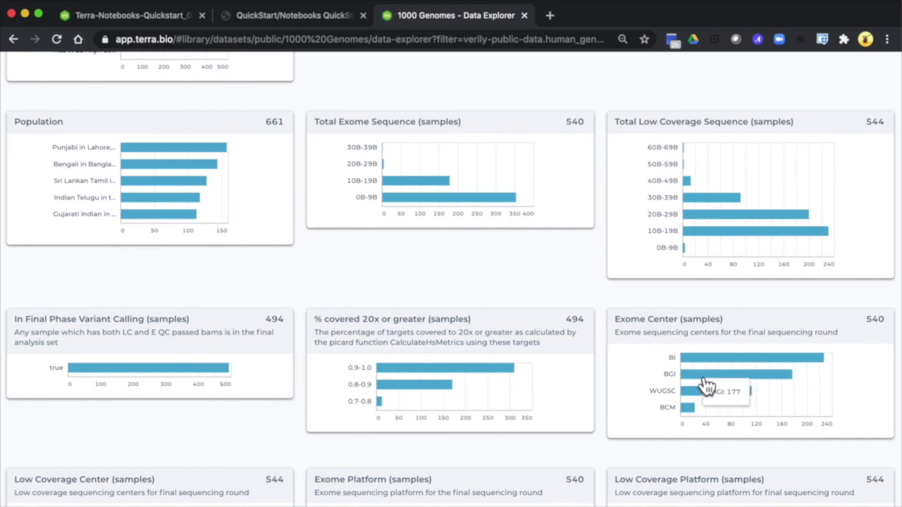
left_click(702, 377)
scroll(620, 331, "up", 5)
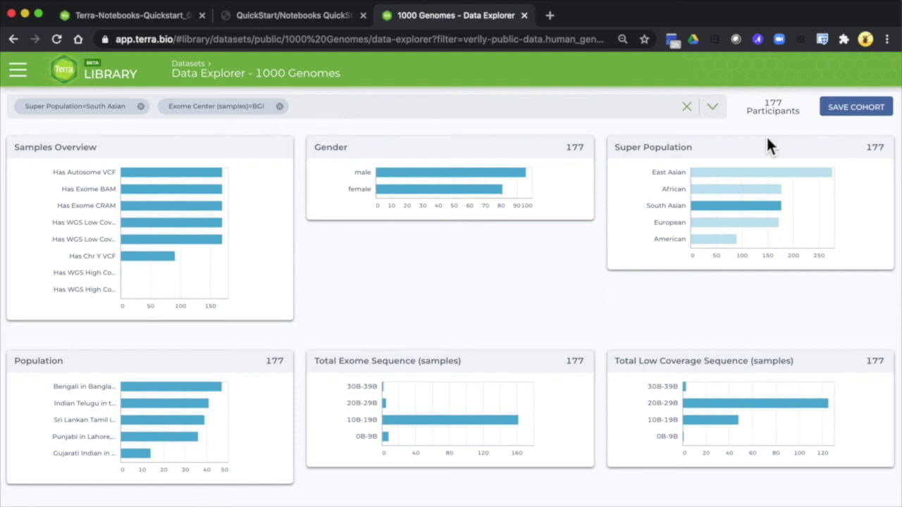
Save the filtered participants as a cohort named demo_08-04-2020.
left_click(851, 118)
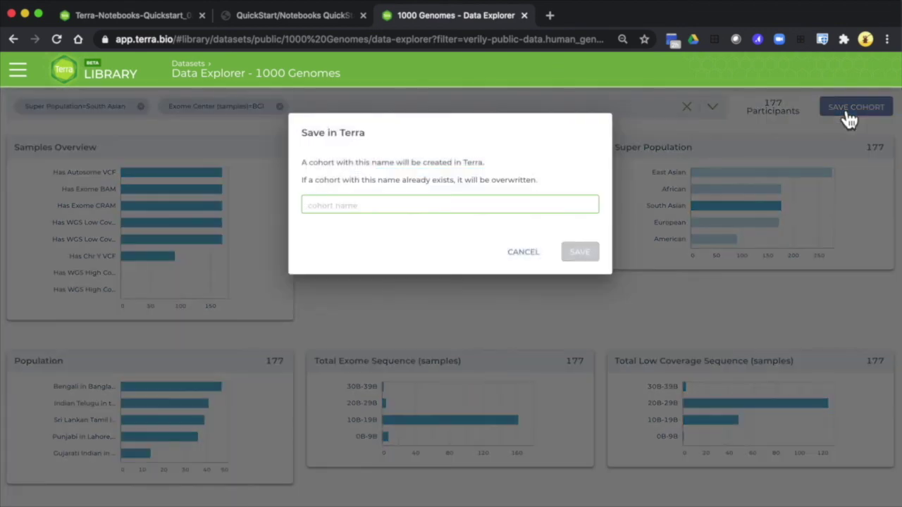
left_click(519, 205)
type("dem")
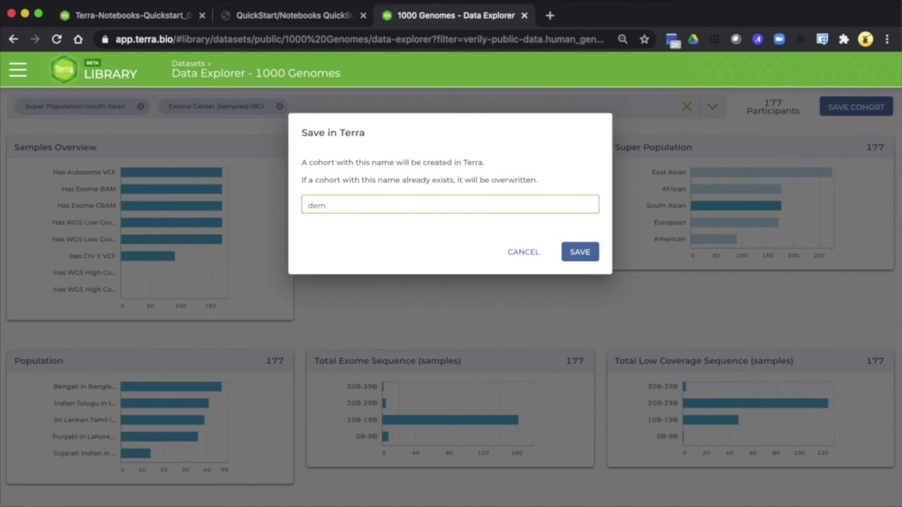
type("o_07-")
key("BackSpace")
type("8-04-2020")
left_click(589, 261)
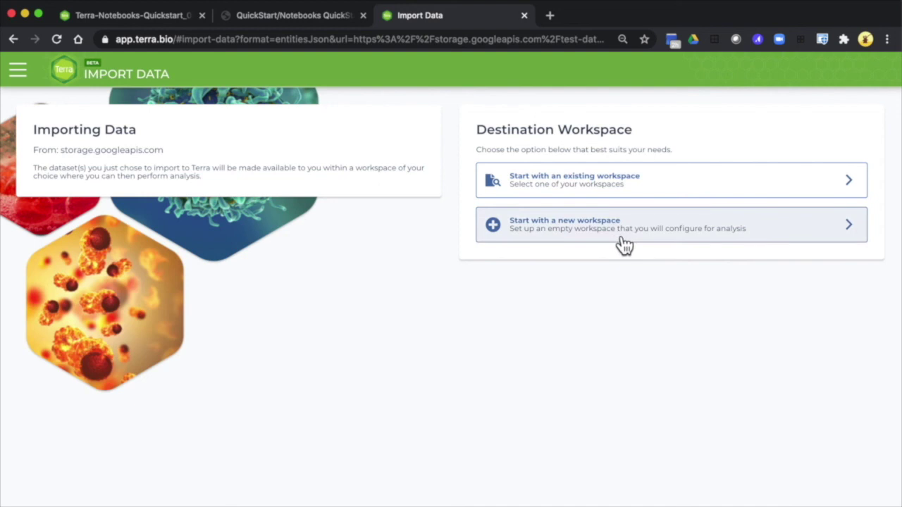
Import the saved cohort into the existing workspace Terra-Notebooks-Quickstart_08-04-2020.
left_click(608, 190)
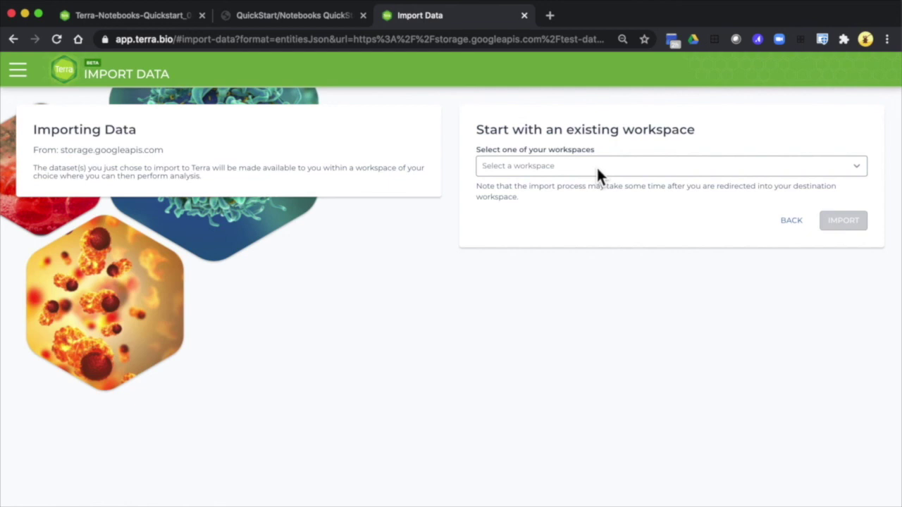
left_click(597, 169)
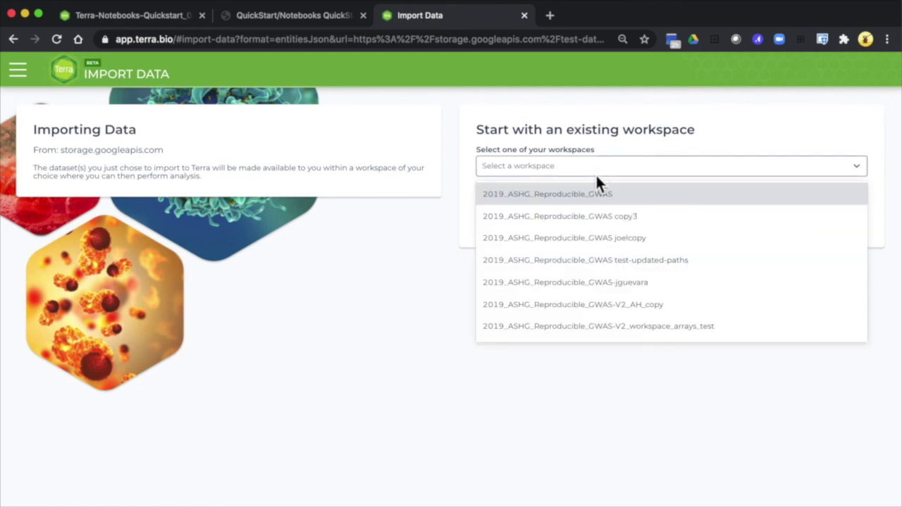
type("08")
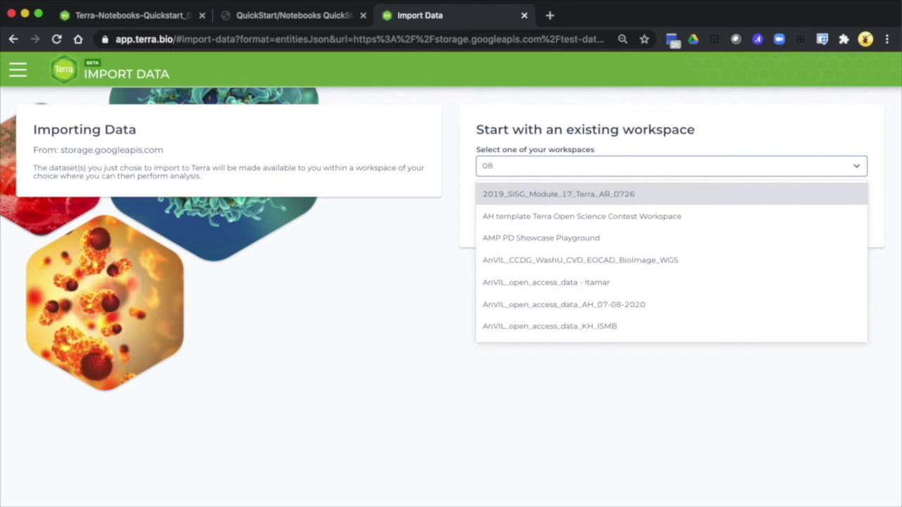
type("-04")
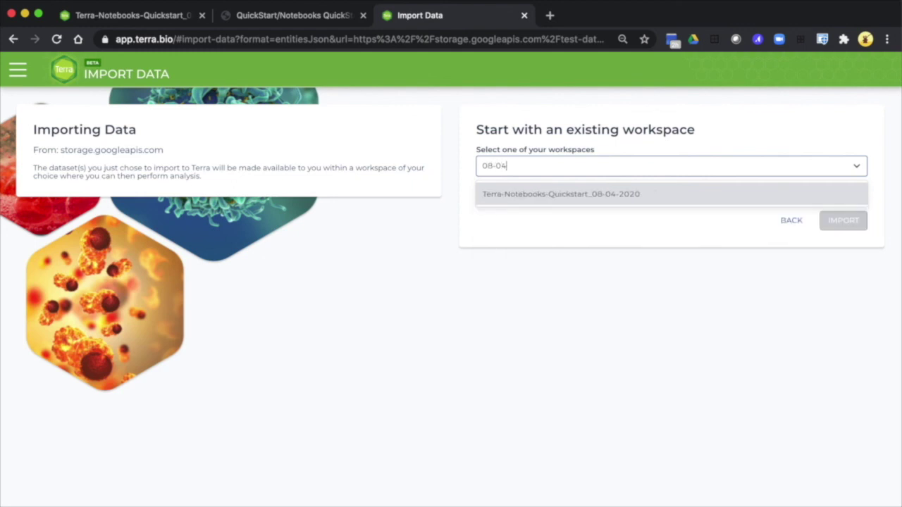
left_click(631, 194)
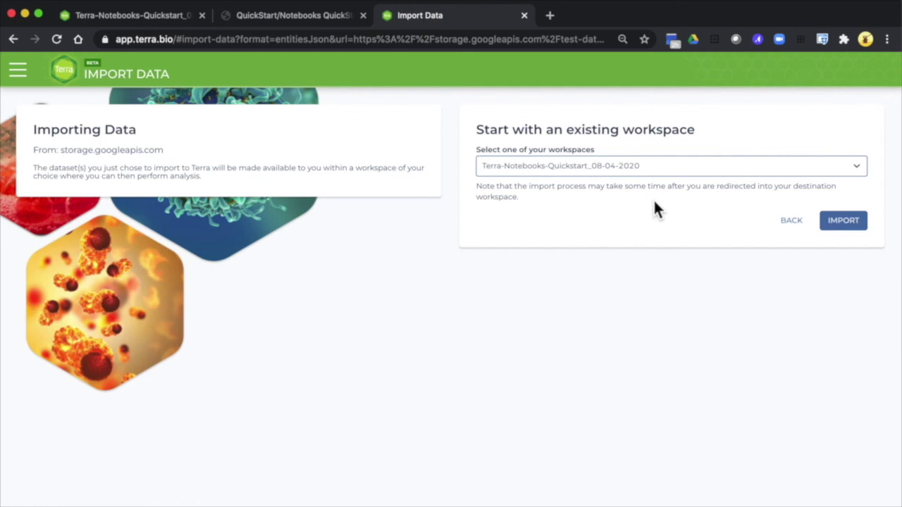
left_click(852, 224)
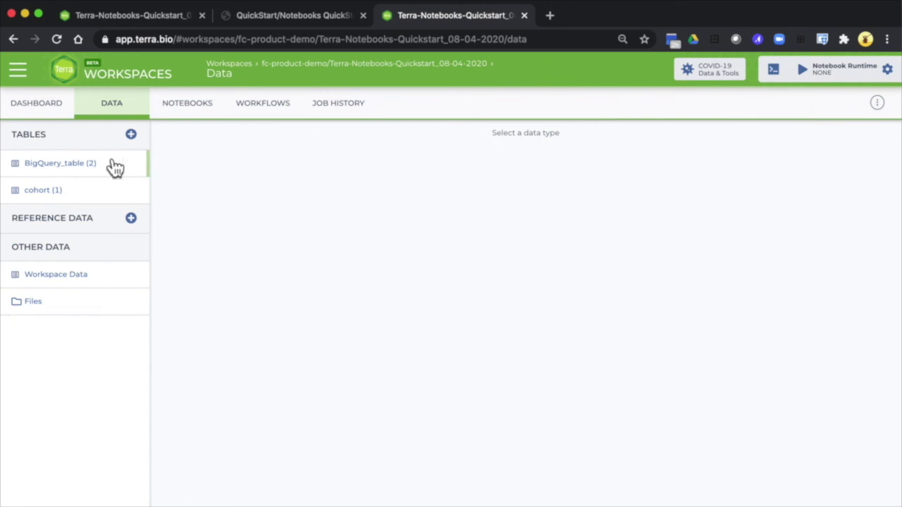
Open the workspace's cohort table and widen the cohort_id column to show the full cohort name.
left_click(42, 190)
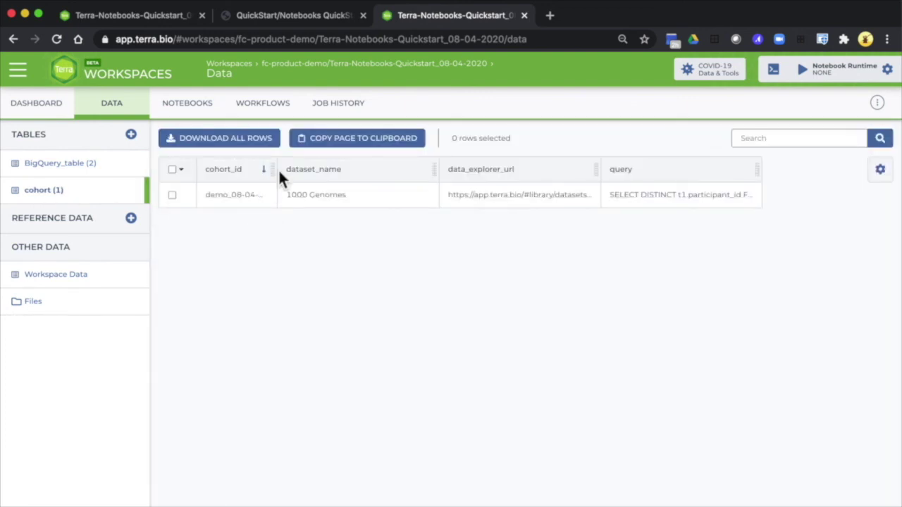
left_click_drag(276, 172, 351, 174)
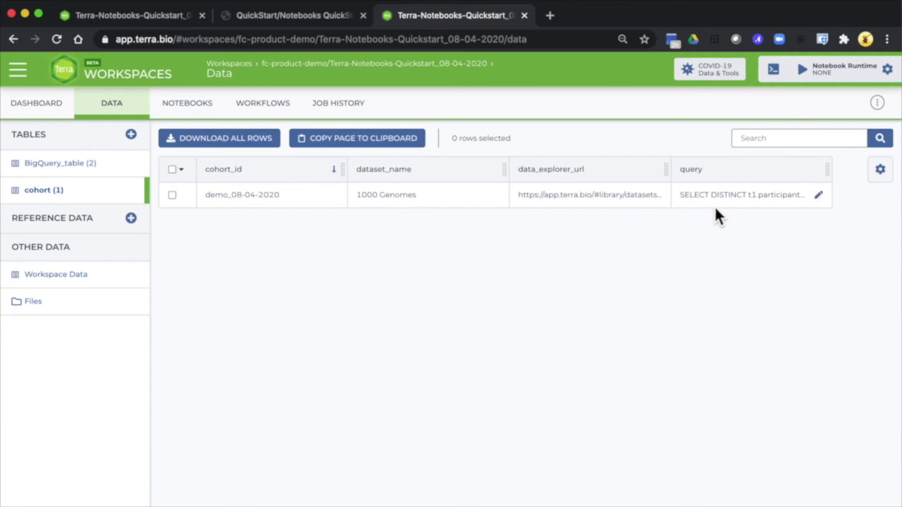
Examine the SQL query stored for the demo_08-04-2020 cohort, reading back from its end, without changing it.
left_click(817, 196)
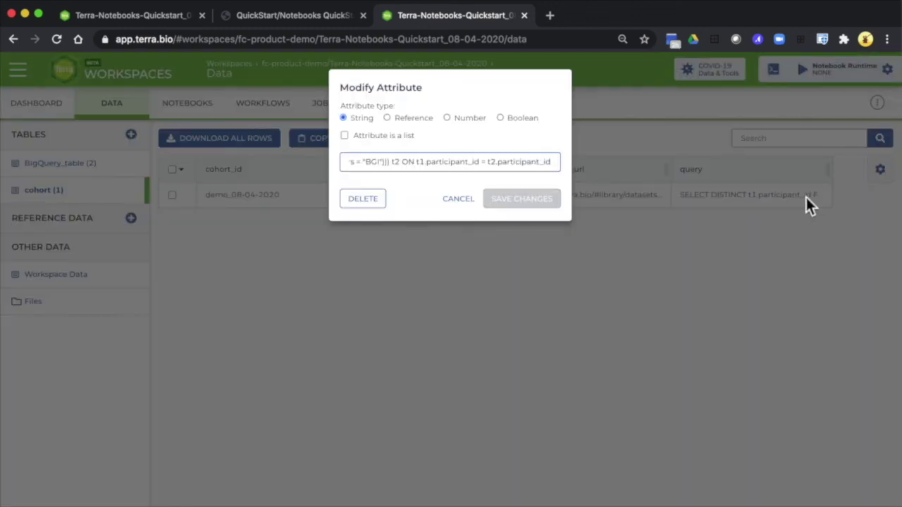
left_click(479, 169)
key("Left")
key("Left")
key("Left")
key("Left")
key("Left")
key("Left")
key("Left")
key("Left")
key("Left")
key("Left")
key("Left")
key("Left")
key("Left")
key("Left")
key("Left")
key("Left")
key("Left")
key("Left")
key("Left")
key("Left")
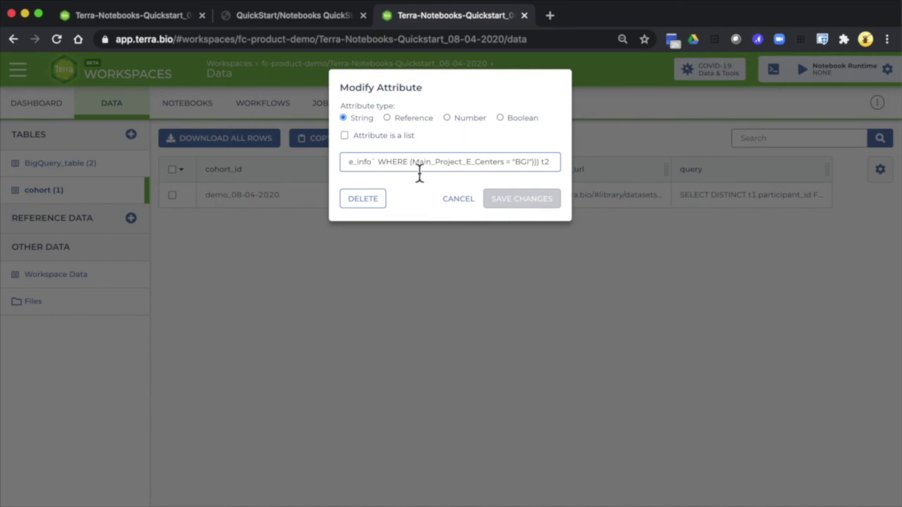
key("Left")
key("Left")
key("Left")
key("Left")
key("Left")
key("Left")
key("Left")
key("Left")
key("Left")
key("Left")
key("Left")
key("Left")
key("Left")
key("Left")
key("Left")
key("Left")
key("Left")
key("Left")
key("Left")
key("Left")
key("Left")
key("Left")
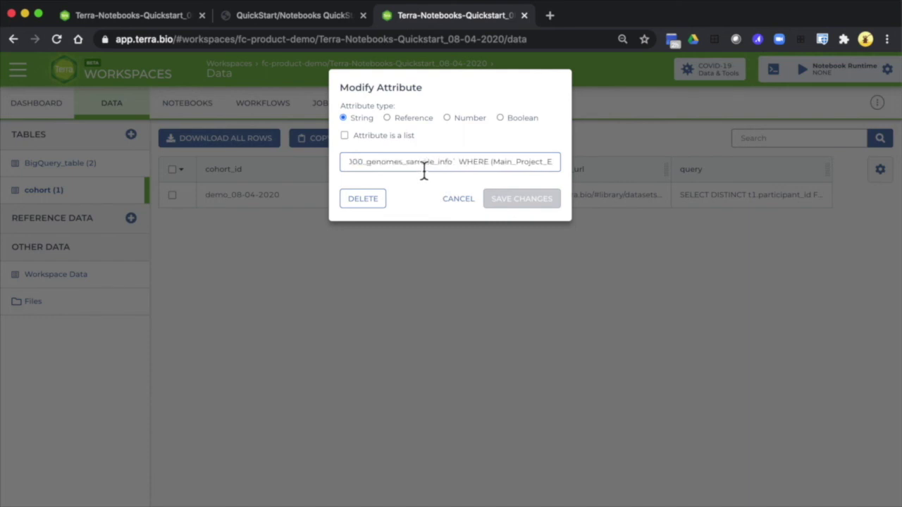
key("Left")
key("Left")
key("Left")
key("Left")
key("Left")
key("Left")
key("Left")
key("Left")
key("Left")
key("Left")
key("Left")
key("Left")
key("Left")
key("Left")
key("Left")
key("Left")
key("Left")
key("Left")
key("Left")
key("Left")
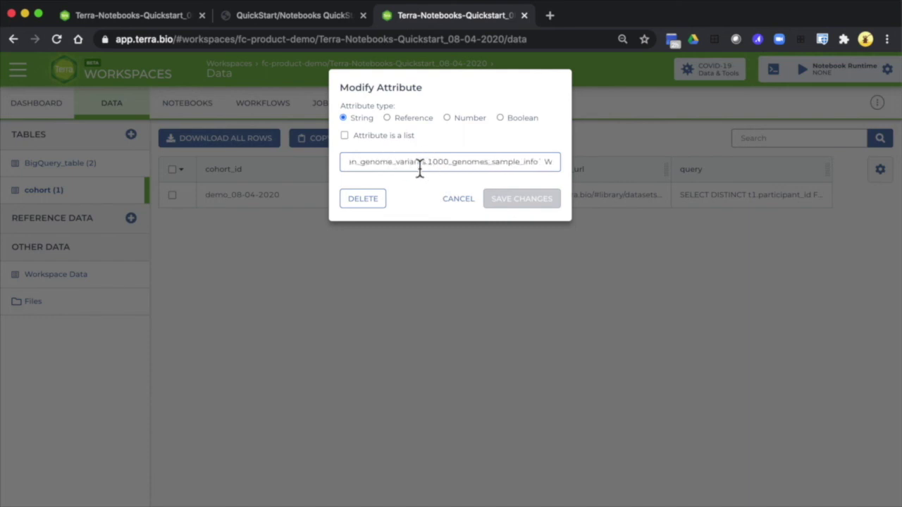
key("Left")
key("Left")
key("Left")
key("Left")
key("Left")
key("Left")
key("Left")
key("Left")
key("Left")
key("Left")
key("Left")
key("Left")
key("Left")
key("Left")
key("Left")
key("Left")
key("Left")
key("Left")
key("Left")
key("Left")
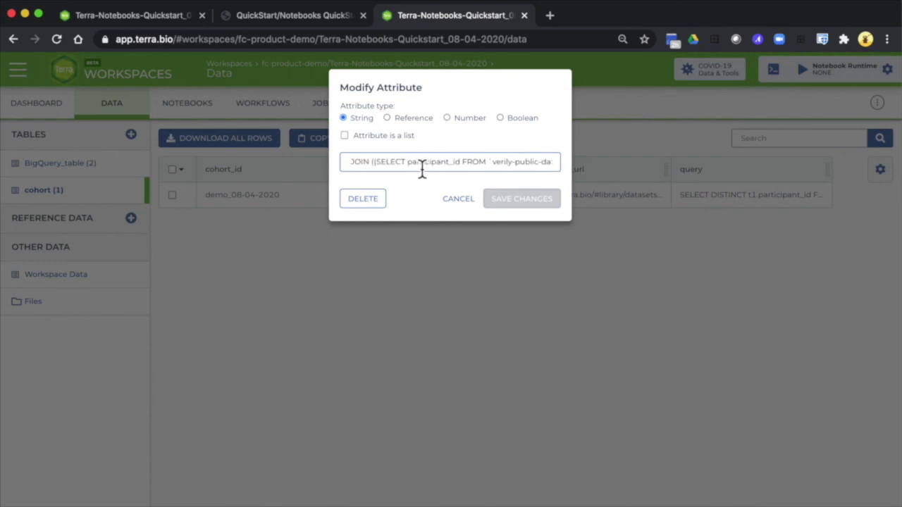
key("Left")
key("Left")
key("Left")
key("Left")
key("Left")
key("Left")
key("Left")
key("Left")
key("Left")
key("Left")
key("Left")
key("Left")
key("Left")
key("Left")
key("Left")
key("Left")
key("Left")
key("Left")
key("Left")
key("Left")
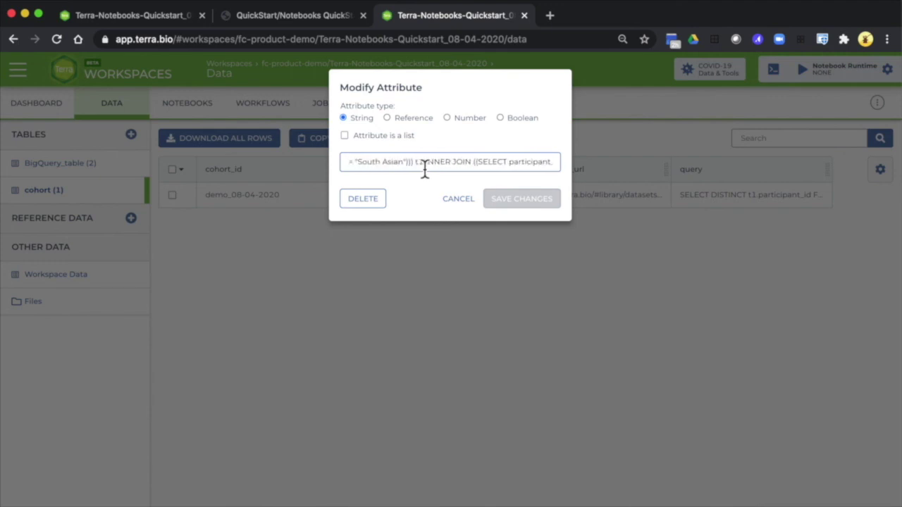
key("Left")
key("Left")
key("Left")
key("Left")
key("Left")
key("Left")
key("Left")
key("Left")
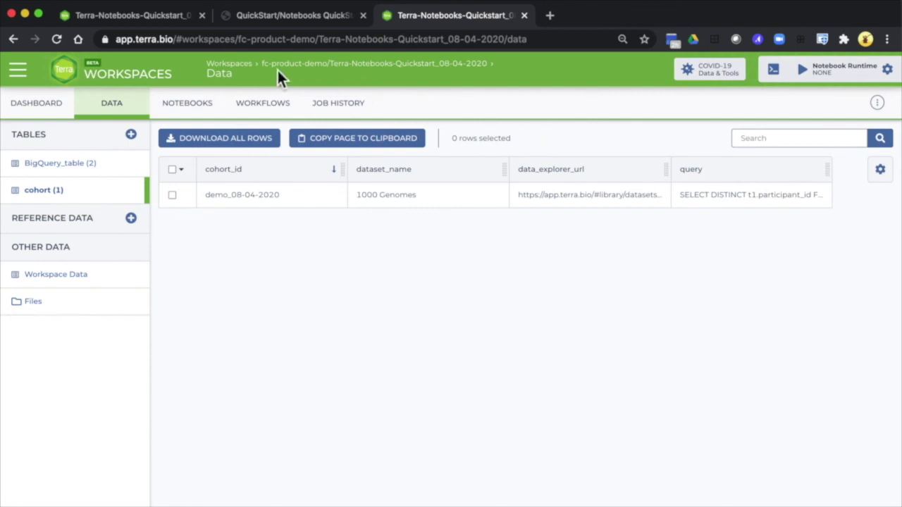
Open the 1_R_environment_setup notebook for editing and create a notebook runtime with the default environment and moderate compute power.
left_click(195, 114)
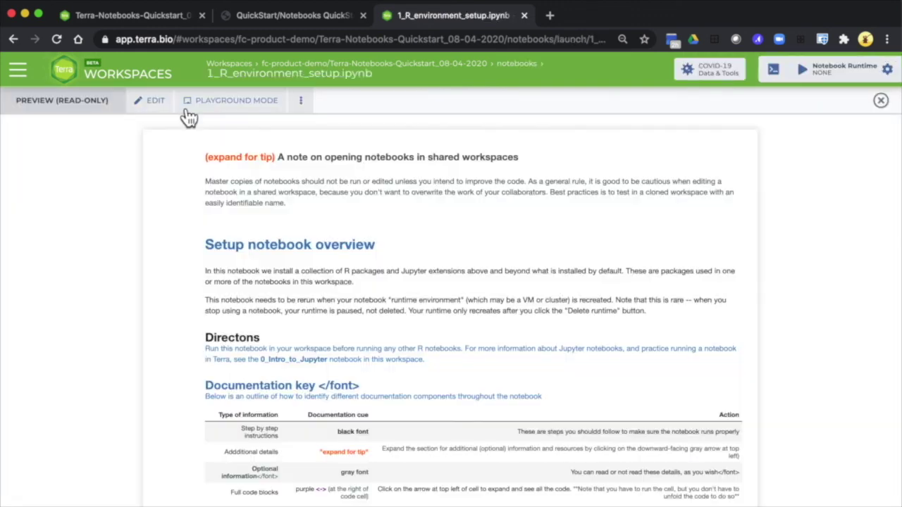
left_click(156, 106)
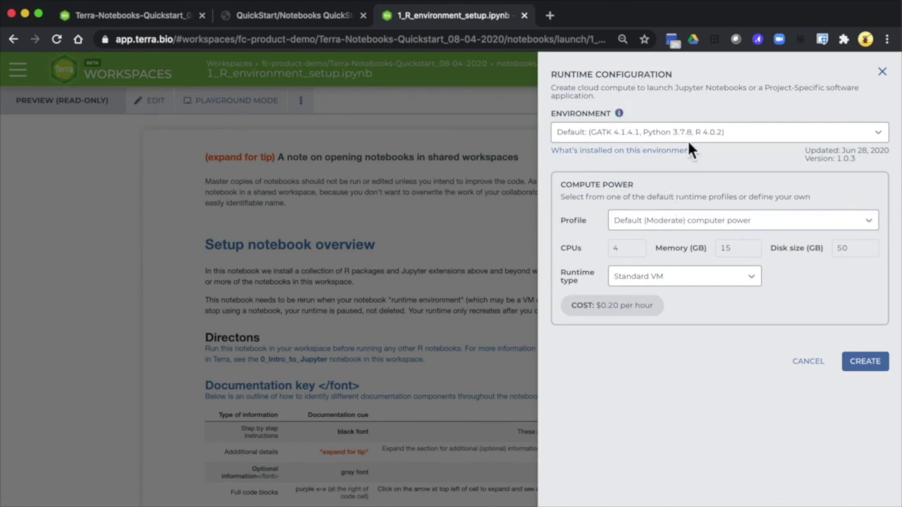
left_click(865, 362)
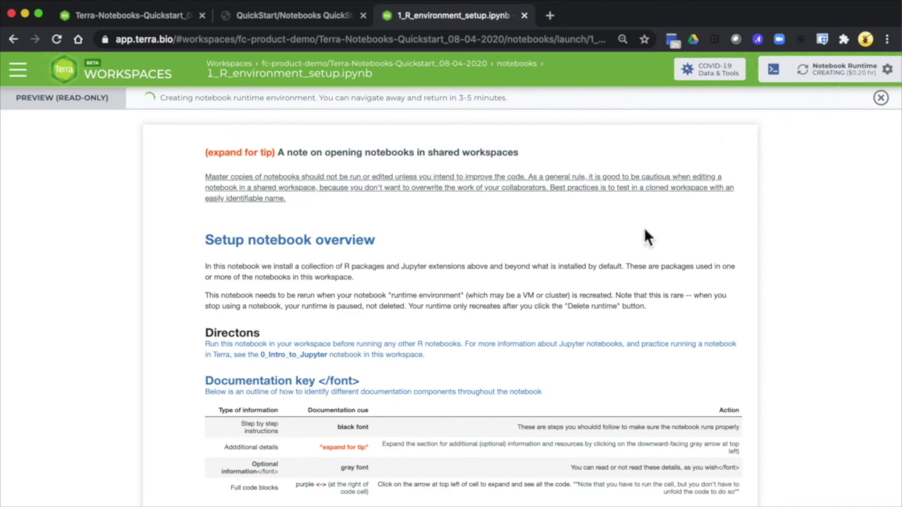
scroll(605, 301, "down", 3)
scroll(605, 302, "down", 5)
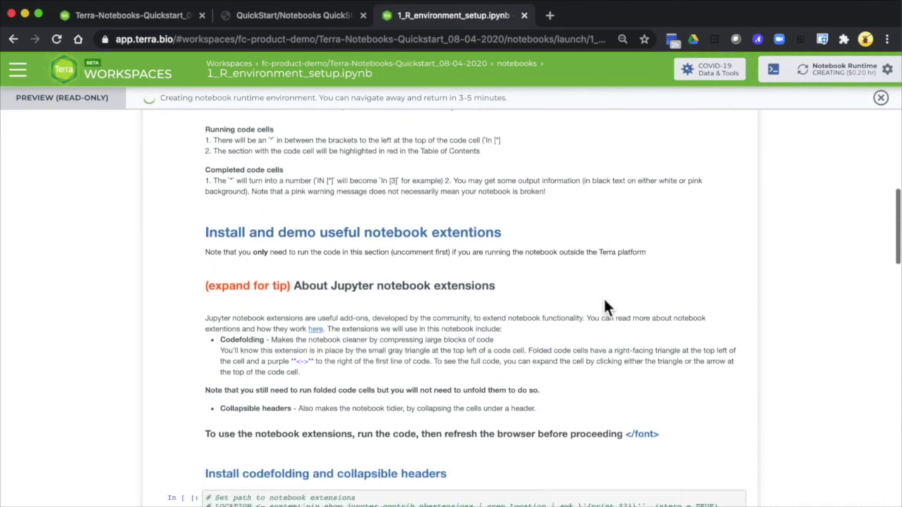
scroll(605, 307, "up", 3)
scroll(604, 301, "up", 5)
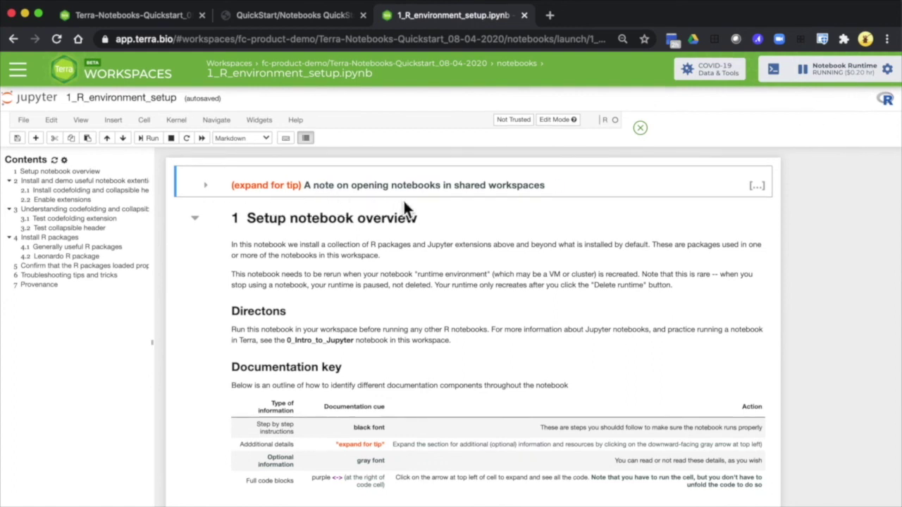
Expand and collapse the tip on opening notebooks in shared workspaces, and look over the setup overview and documentation key.
left_click(207, 185)
left_click(206, 185)
scroll(196, 297, "down", 2)
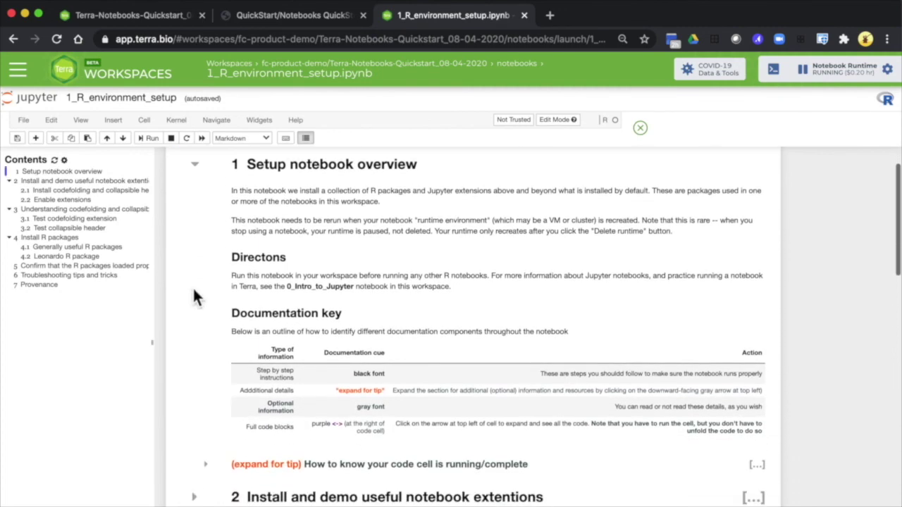
scroll(209, 347, "down", 5)
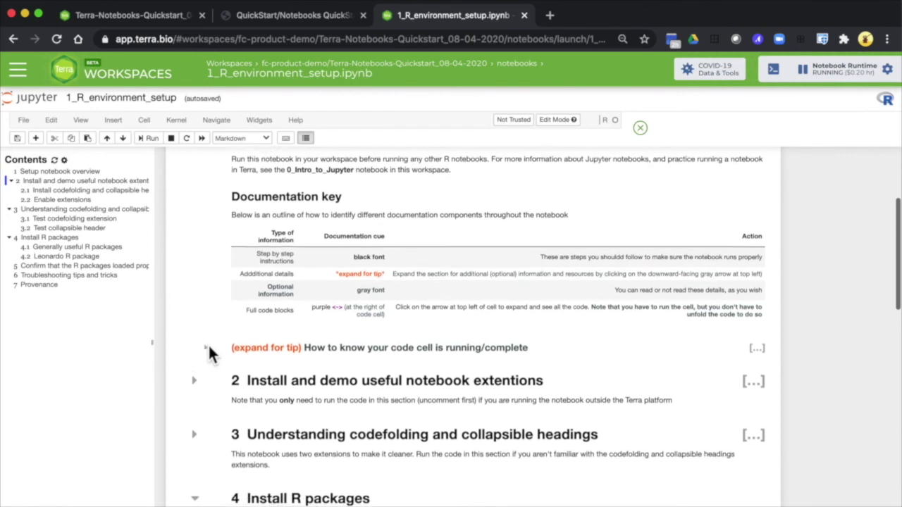
Run the two code cells under Generally useful R packages to define install_if_missing and install the nine listed R packages.
scroll(208, 344, "down", 1)
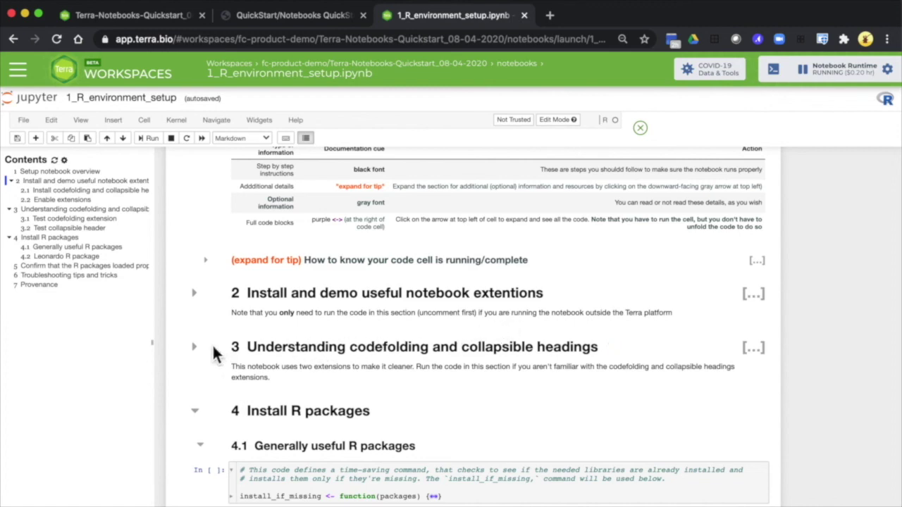
scroll(215, 354, "down", 1)
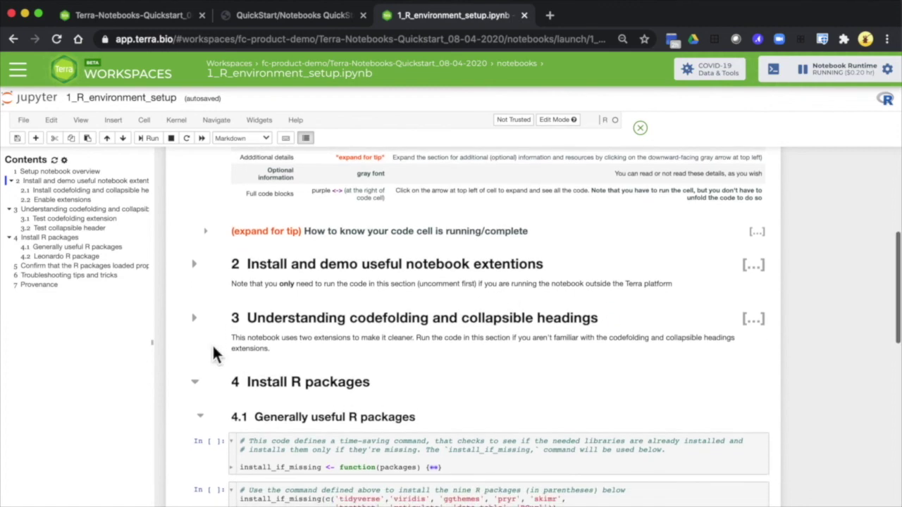
scroll(213, 346, "down", 1)
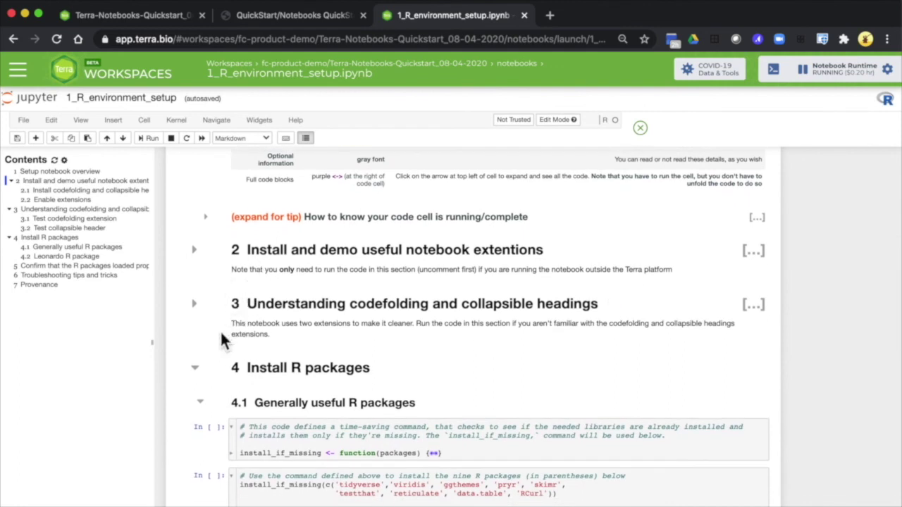
scroll(220, 331, "down", 2)
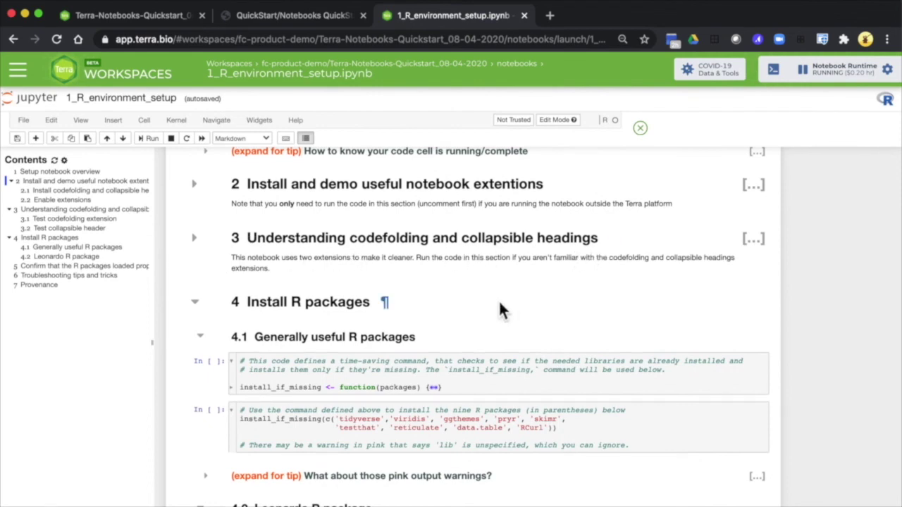
scroll(432, 313, "down", 2)
scroll(428, 310, "down", 1)
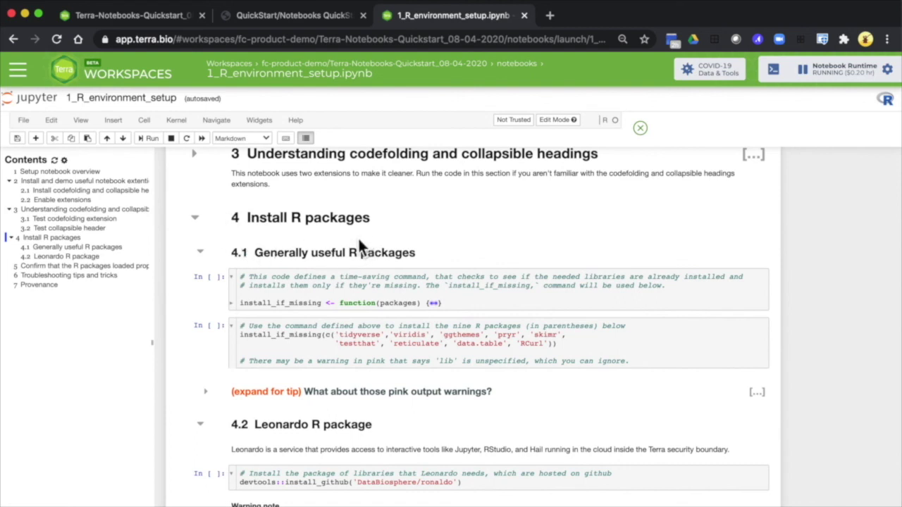
left_click(288, 294)
key("shift+Return")
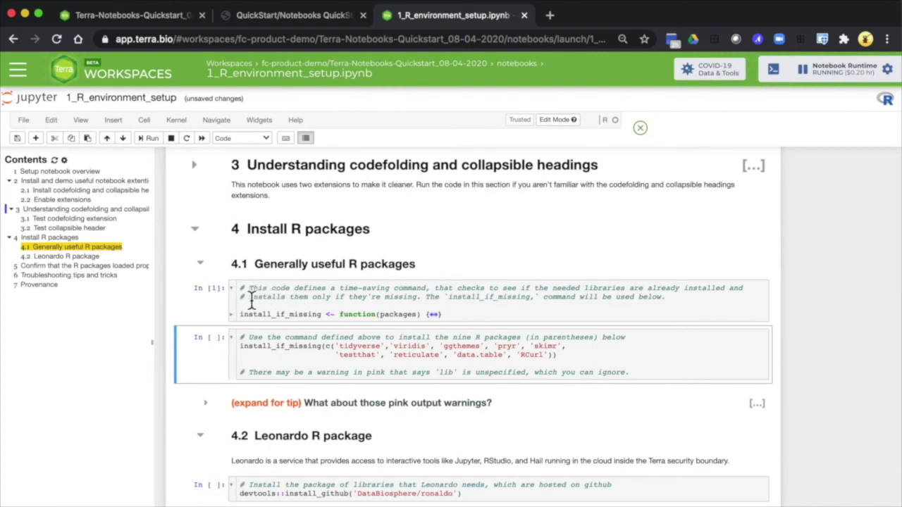
key("shift+Return")
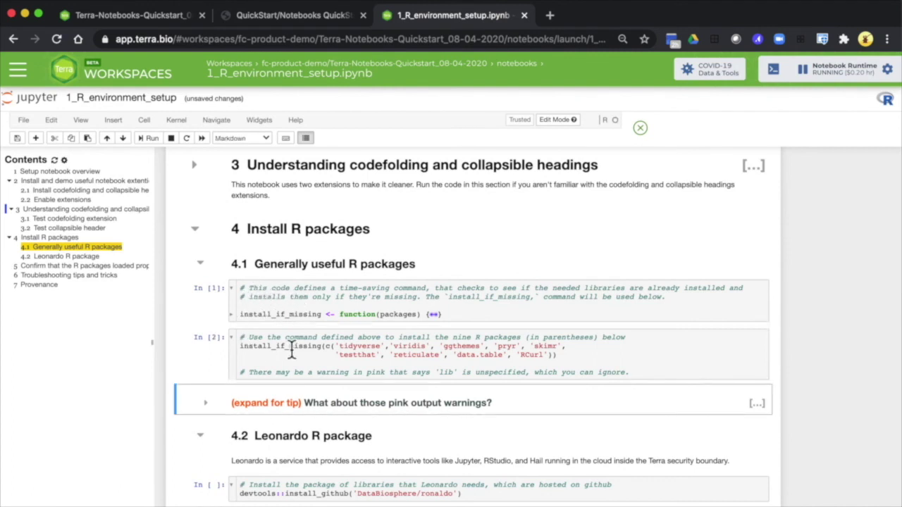
Run the Leonardo R package cell that installs DataBiosphere/ronaldo from GitHub.
scroll(291, 347, "down", 2)
scroll(291, 346, "down", 2)
left_click(211, 302)
key("shift+Return")
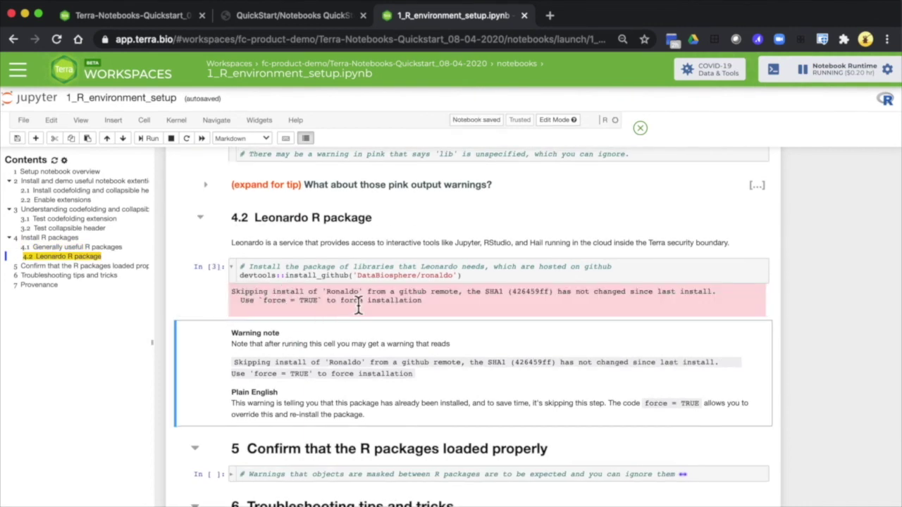
Run the cell that confirms the R packages loaded properly and review its output from the start.
scroll(341, 303, "down", 2)
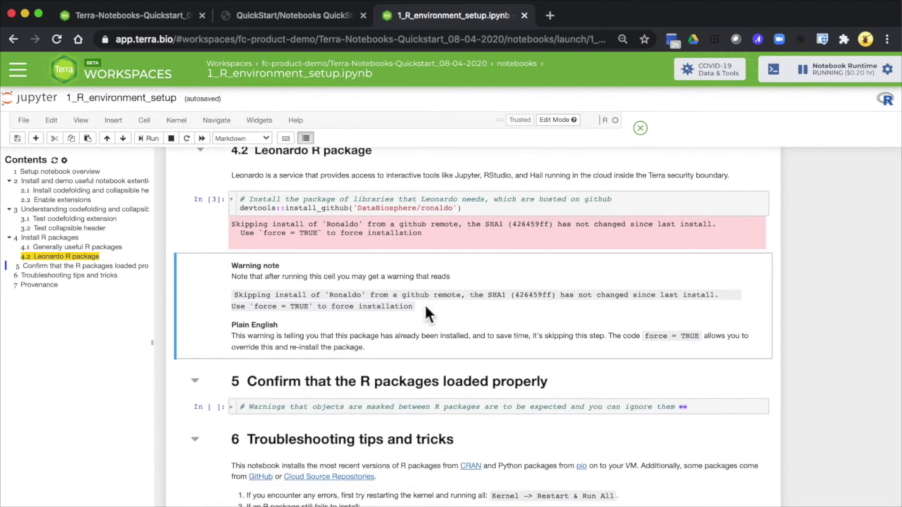
scroll(426, 310, "down", 2)
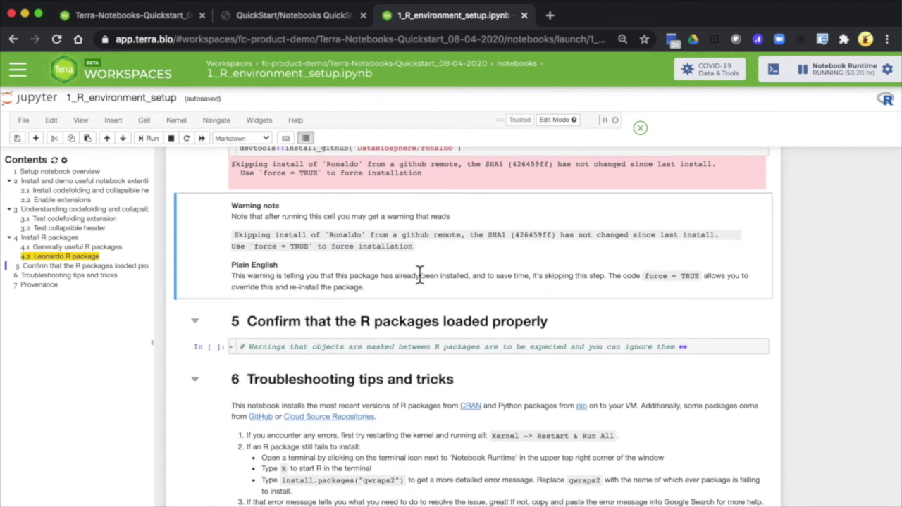
scroll(420, 275, "down", 3)
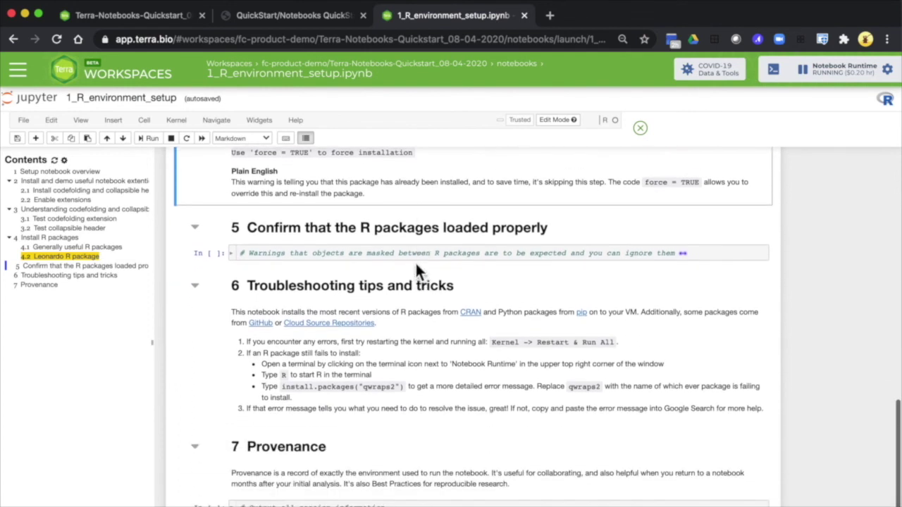
left_click(415, 254)
key("shift+Return")
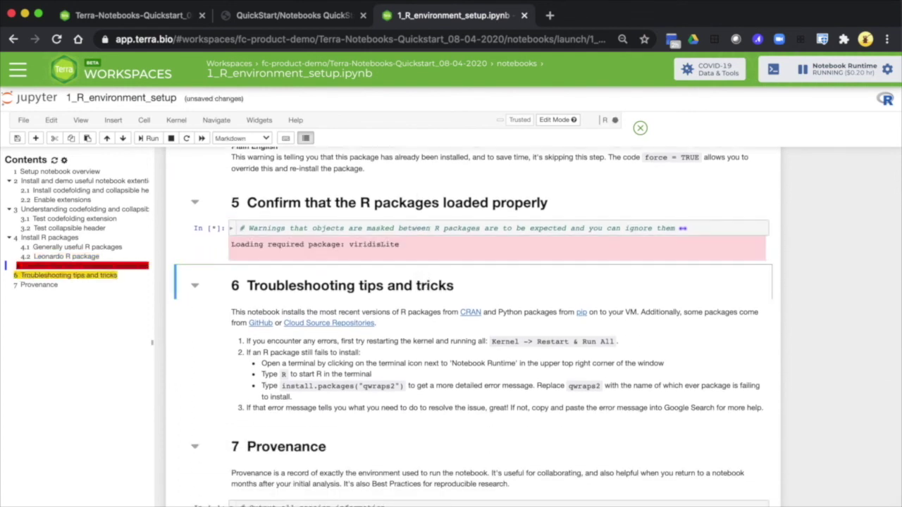
scroll(414, 286, "up", 3)
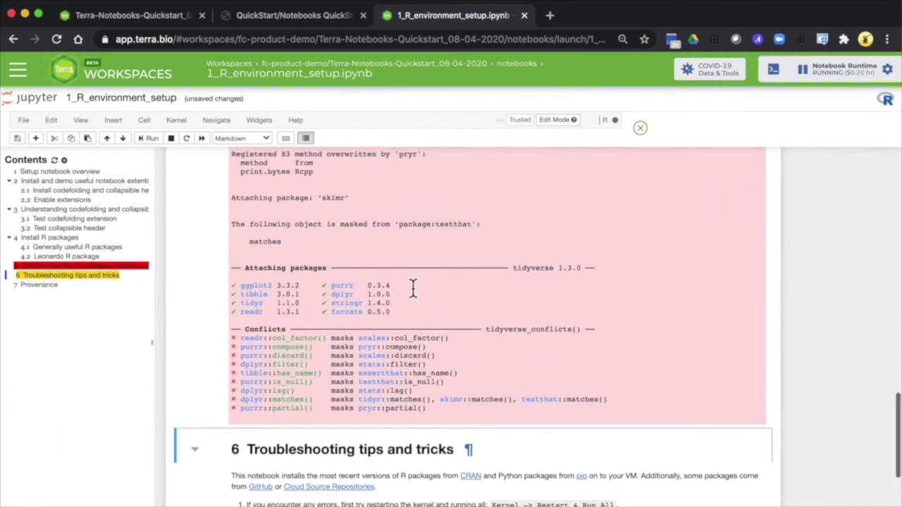
scroll(413, 287, "up", 2)
scroll(413, 287, "up", 2)
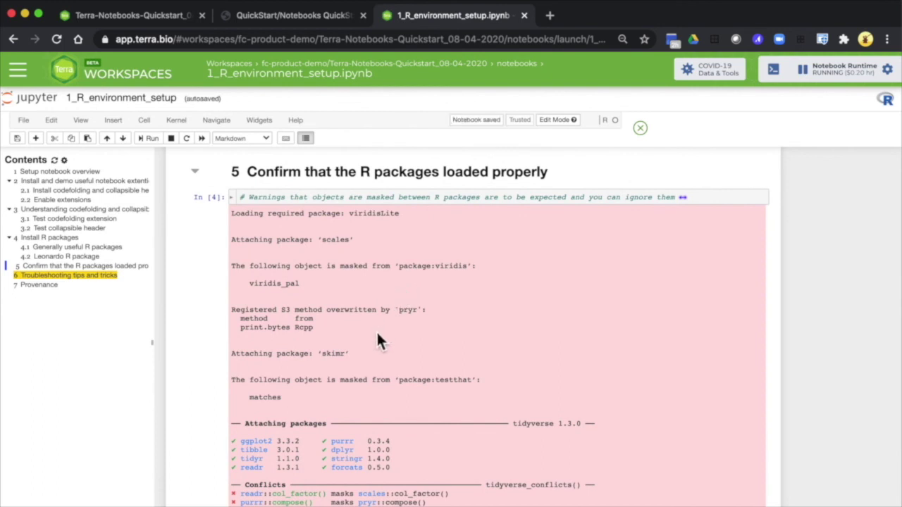
Run the Provenance cell with devtools::session_info() to output all session information.
scroll(377, 336, "down", 3)
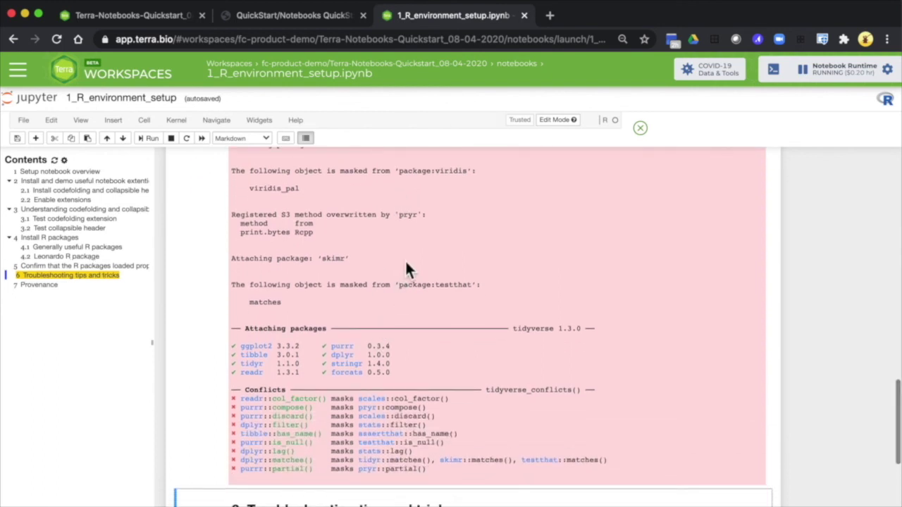
scroll(363, 298, "down", 4)
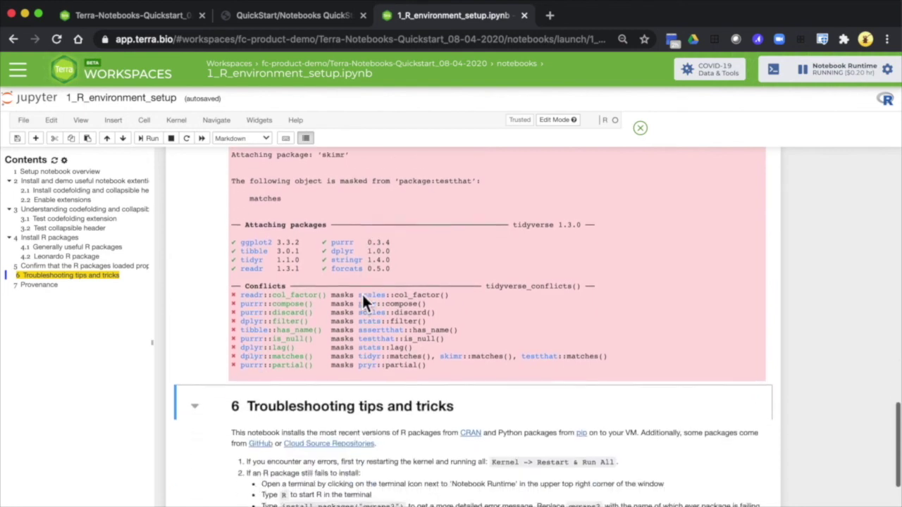
scroll(361, 292, "down", 6)
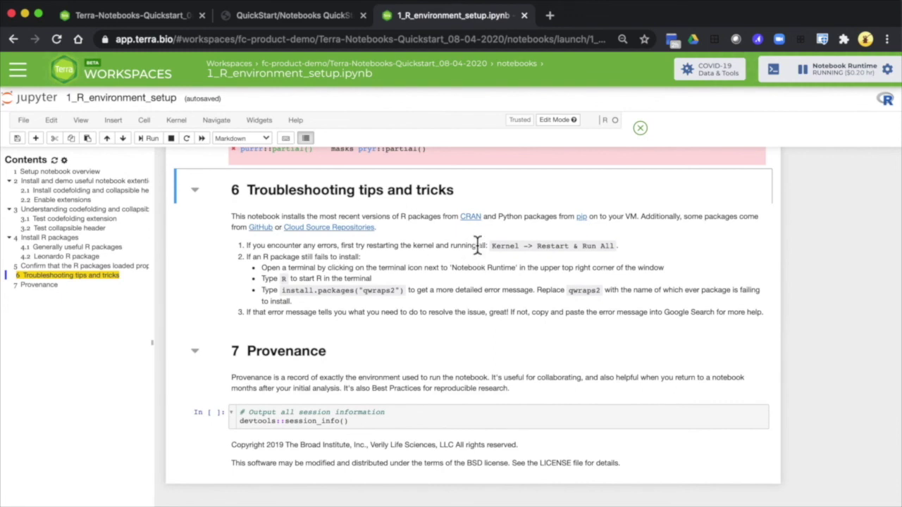
left_click(302, 422)
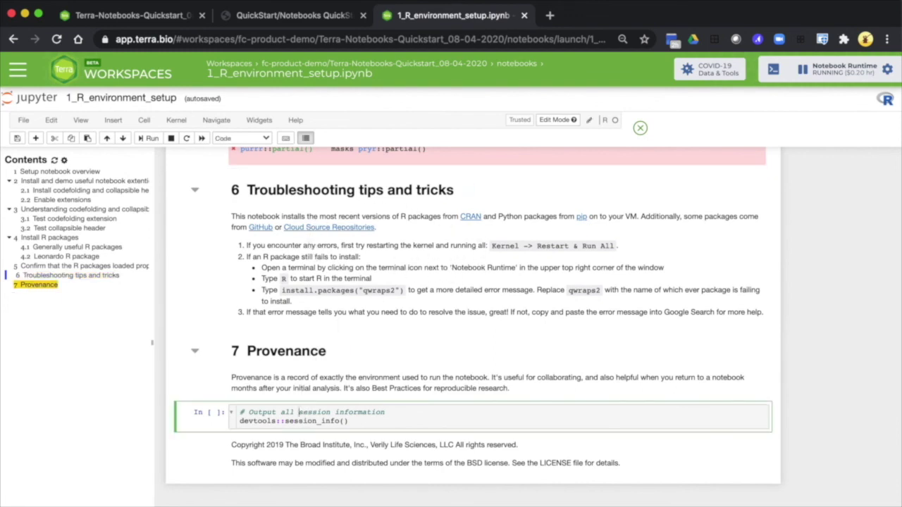
key("shift+Return")
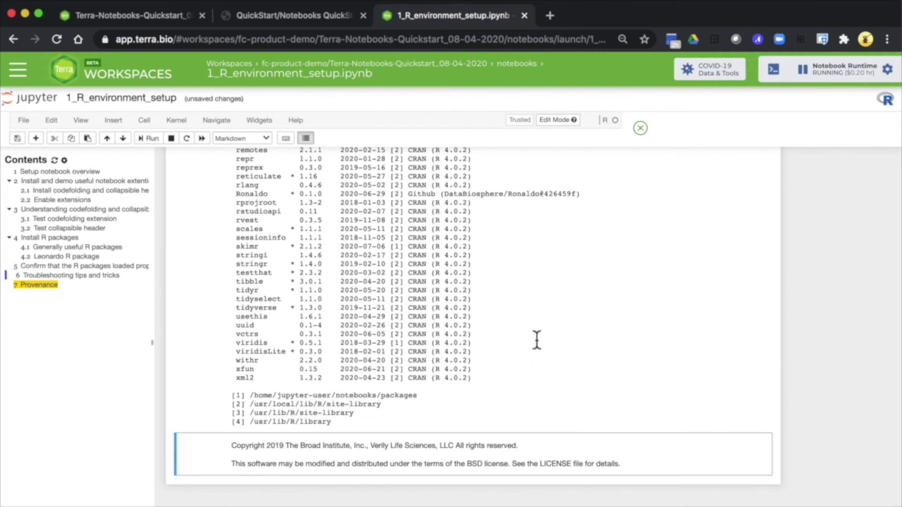
scroll(537, 339, "up", 3)
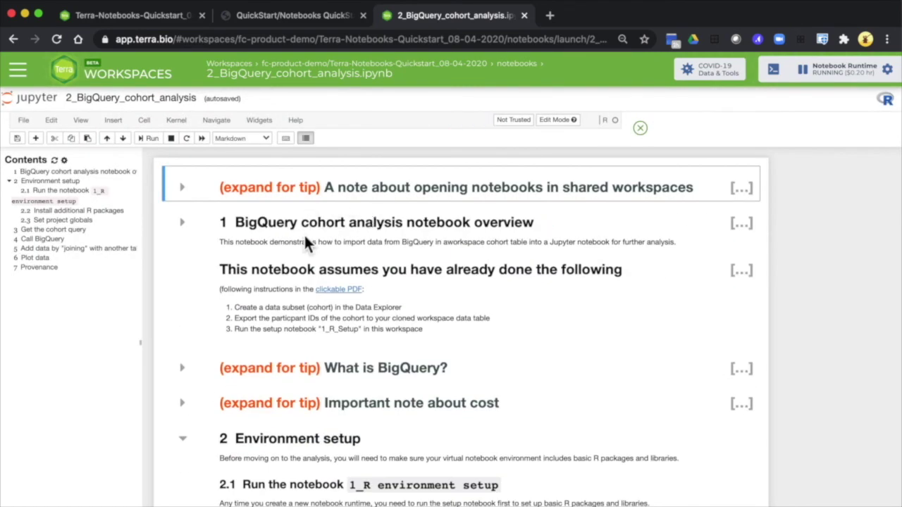
Review the overview and environment setup of the 2_BigQuery_cohort_analysis notebook and run the bigrquery package cell under Install additional R packages.
scroll(305, 240, "down", 1)
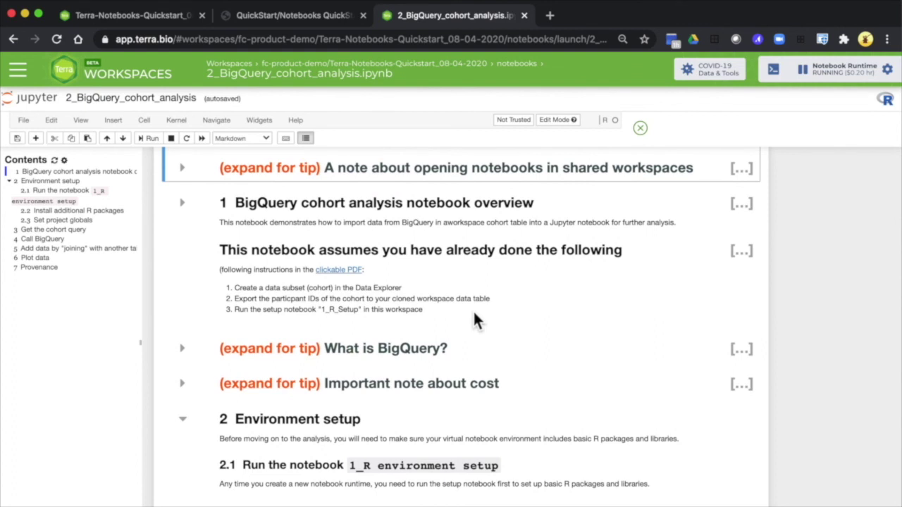
scroll(473, 310, "down", 4)
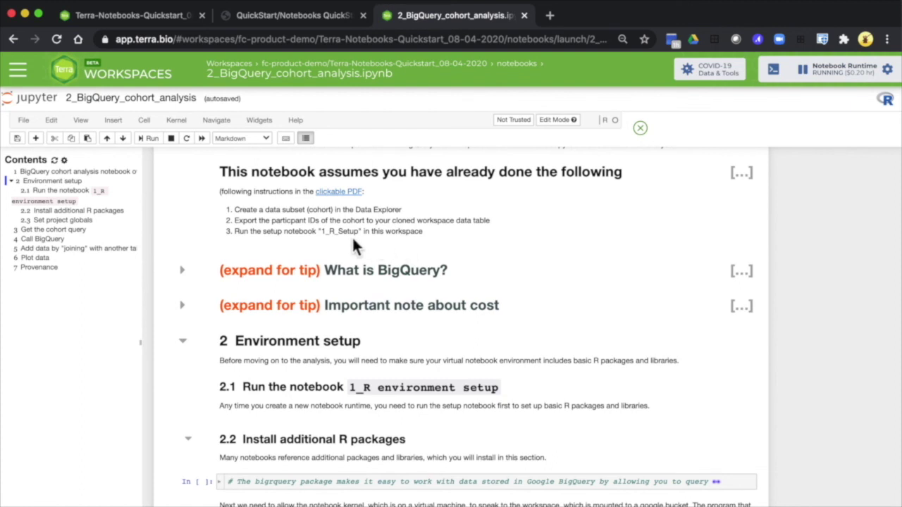
scroll(355, 245, "down", 3)
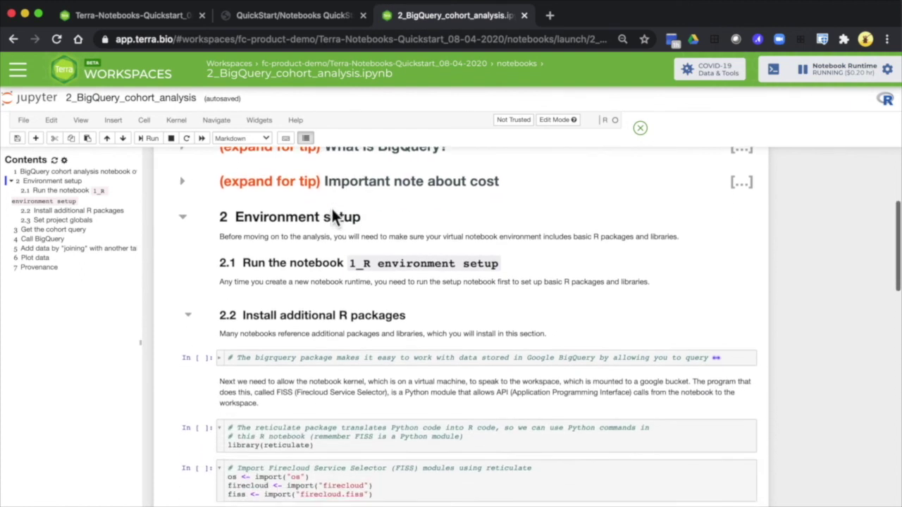
scroll(336, 217, "down", 2)
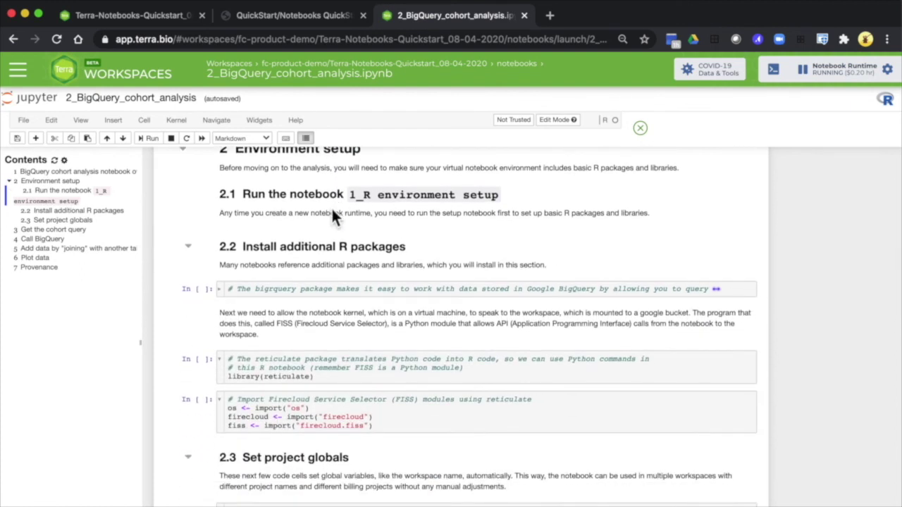
scroll(332, 211, "up", 1)
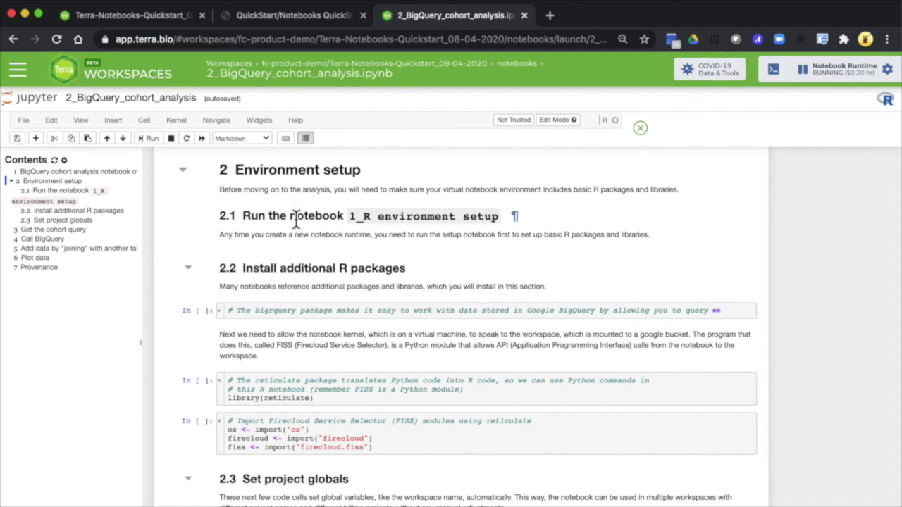
scroll(306, 289, "down", 3)
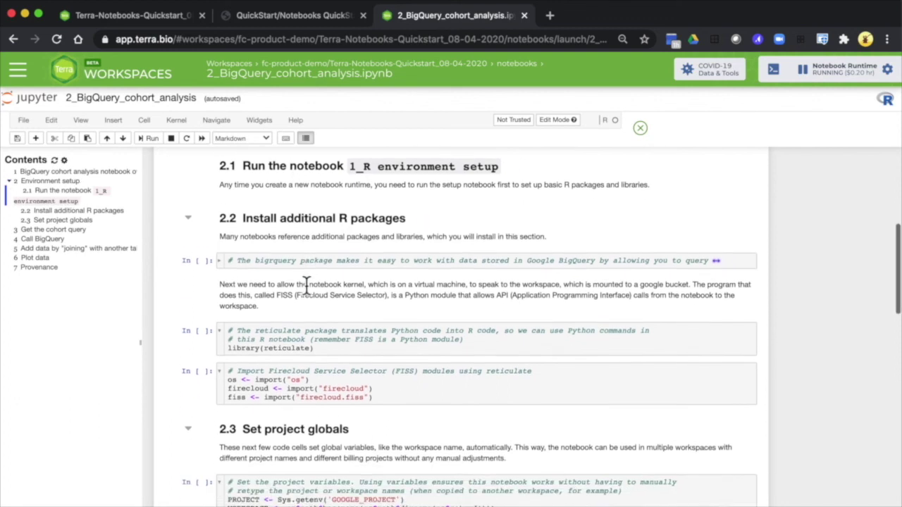
left_click(297, 239)
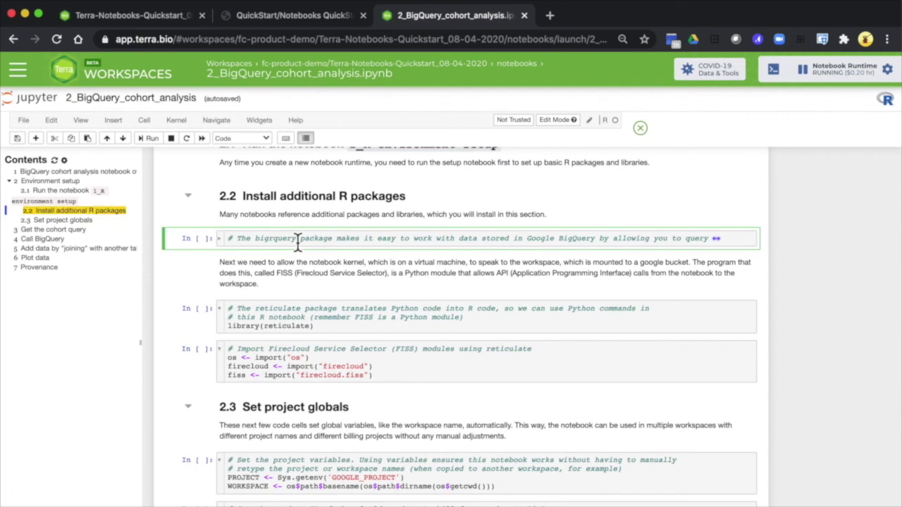
key("shift+Return")
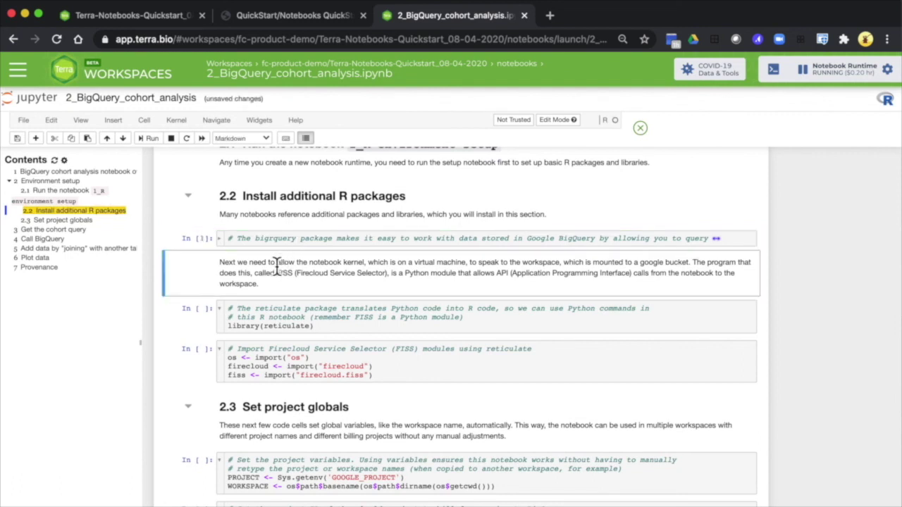
Run the library(reticulate) cell and the cell importing the os, firecloud and firecloud.fiss modules.
left_click(272, 310)
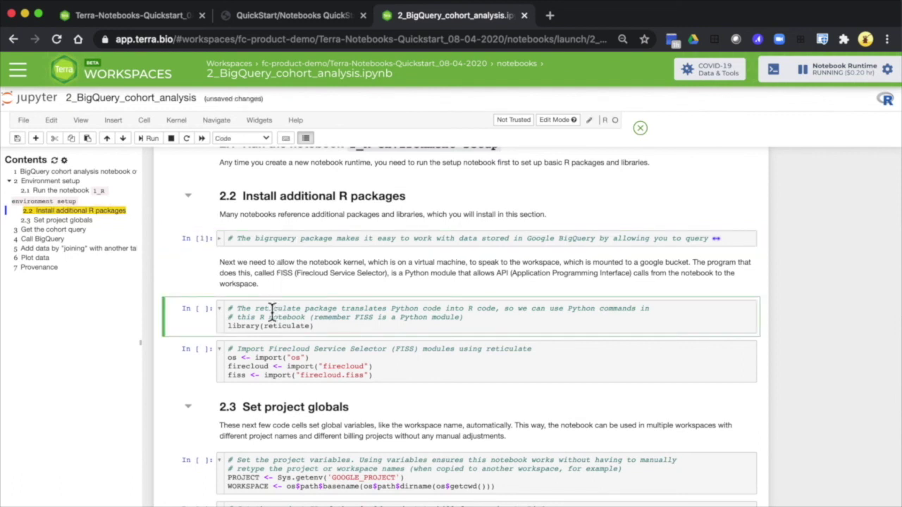
key("shift+Return")
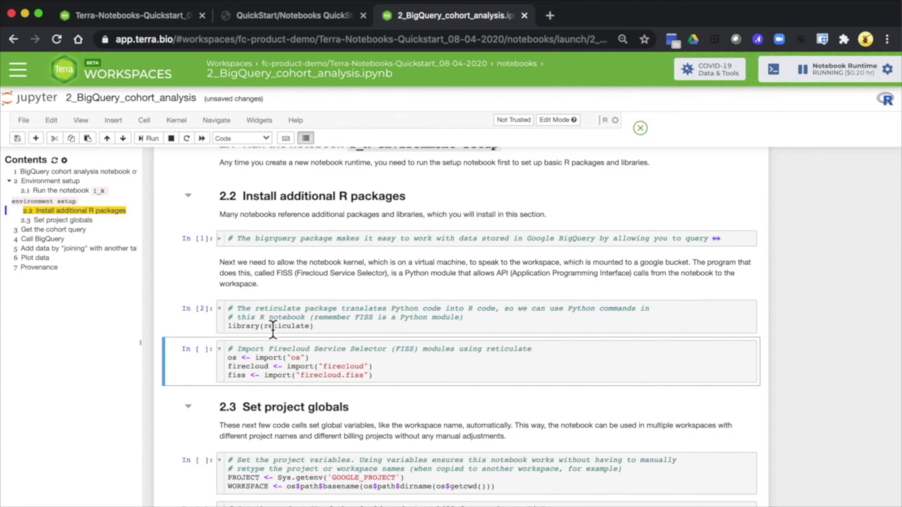
key("shift+Return")
Run the three Set project globals cells that set the project variables, set BILLING_PROJECT_ID and authenticate with bq_auth(path=WORKSPACE).
scroll(273, 335, "down", 3)
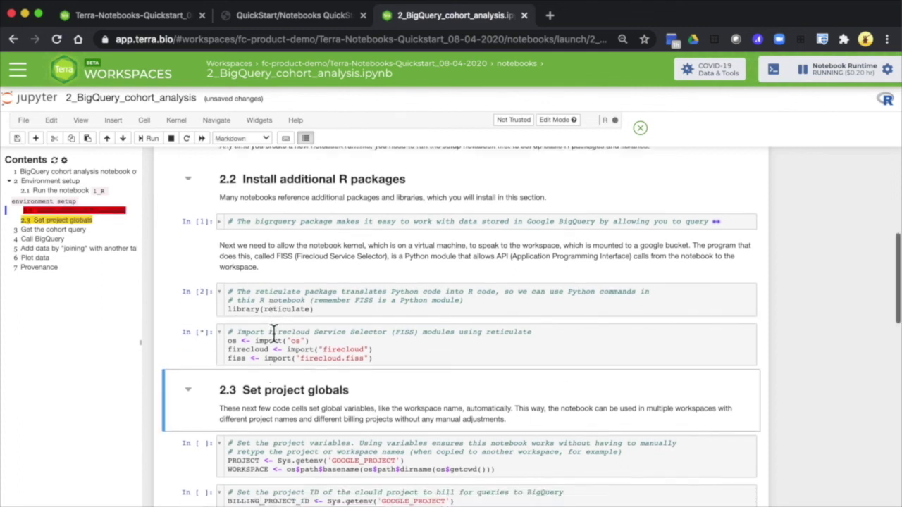
scroll(274, 334, "down", 5)
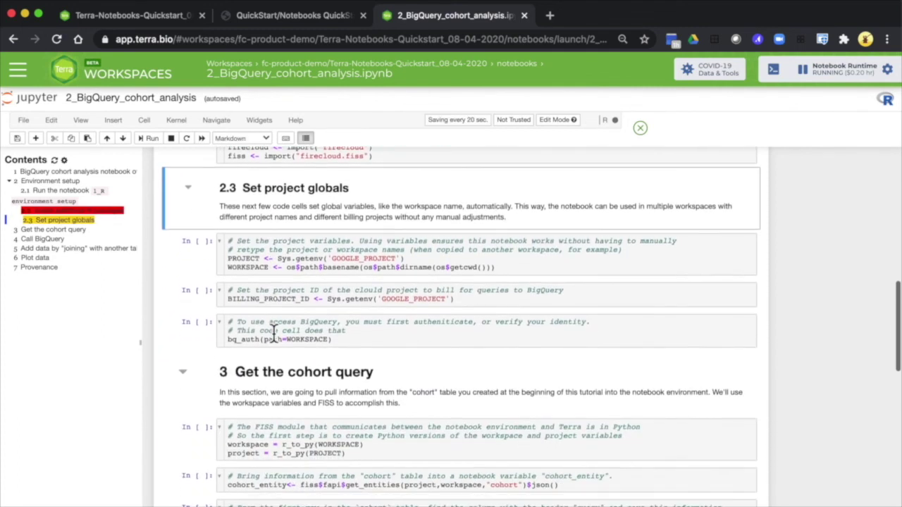
left_click(280, 240)
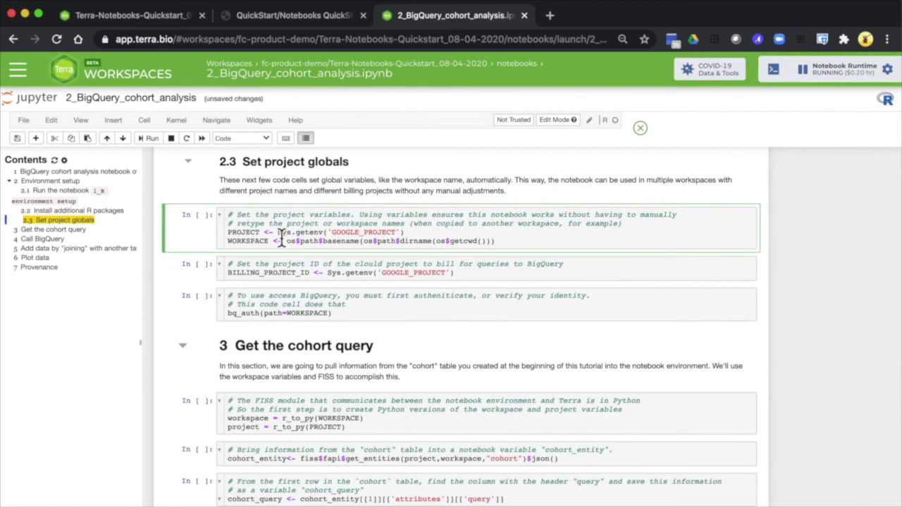
scroll(279, 240, "up", 3)
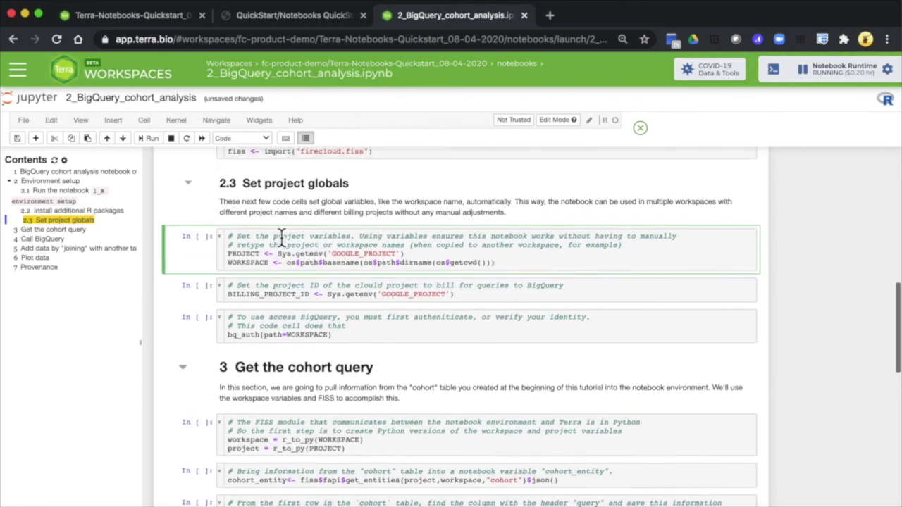
scroll(281, 237, "down", 4)
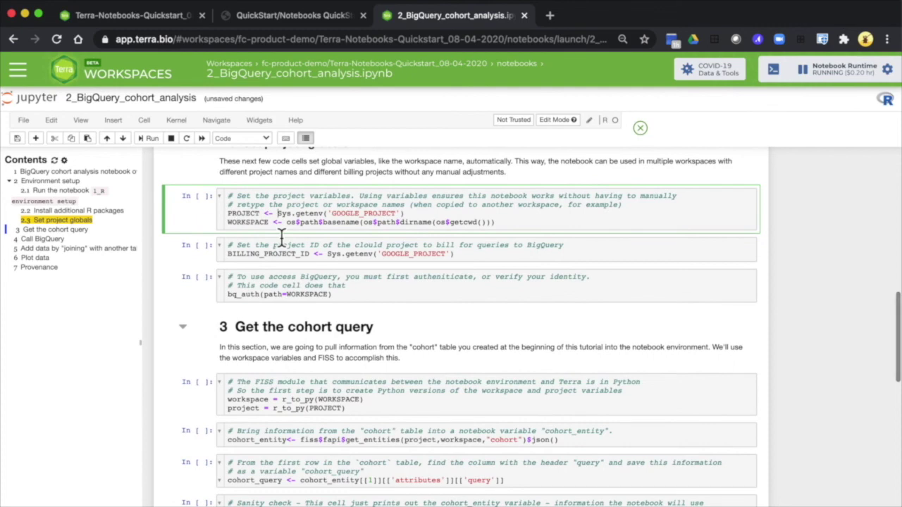
key("shift+Return")
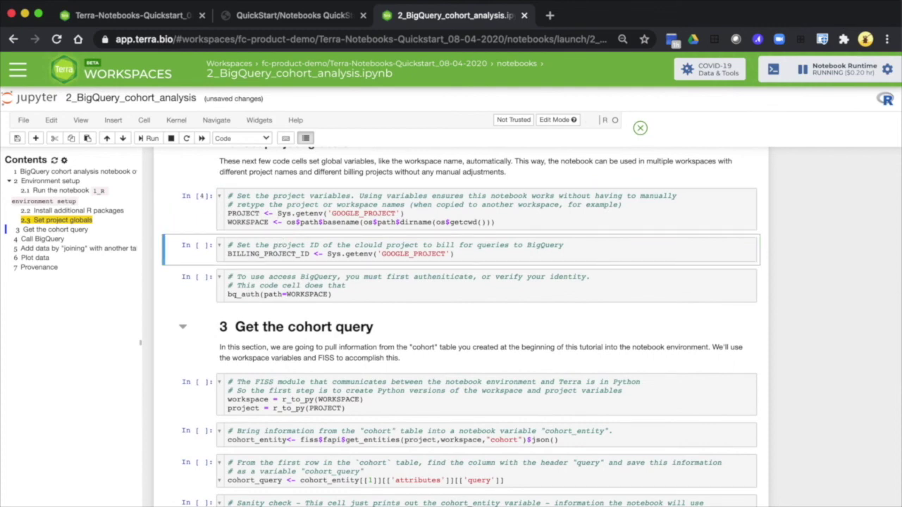
key("shift+Return")
key("shift+Return")
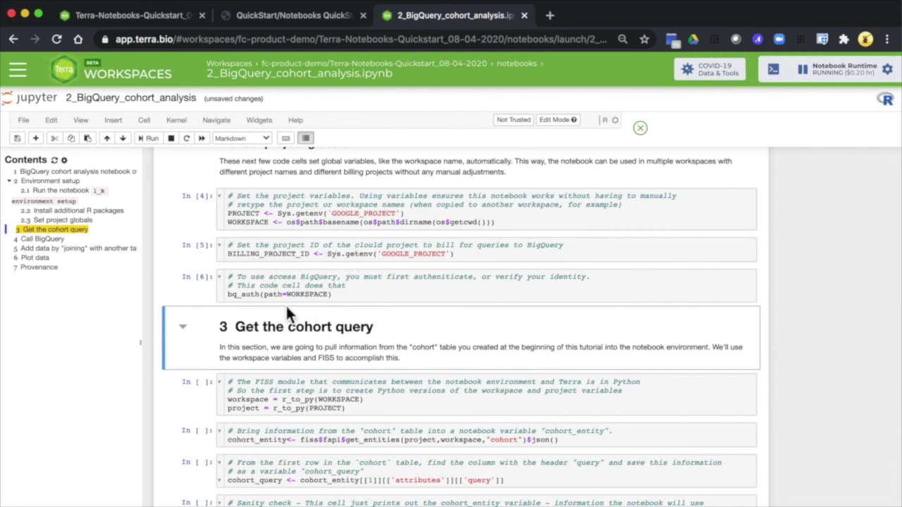
Run the four Get the cohort query cells, from creating Python versions of the workspace and project variables through printing cohort_entity.
scroll(286, 308, "down", 3)
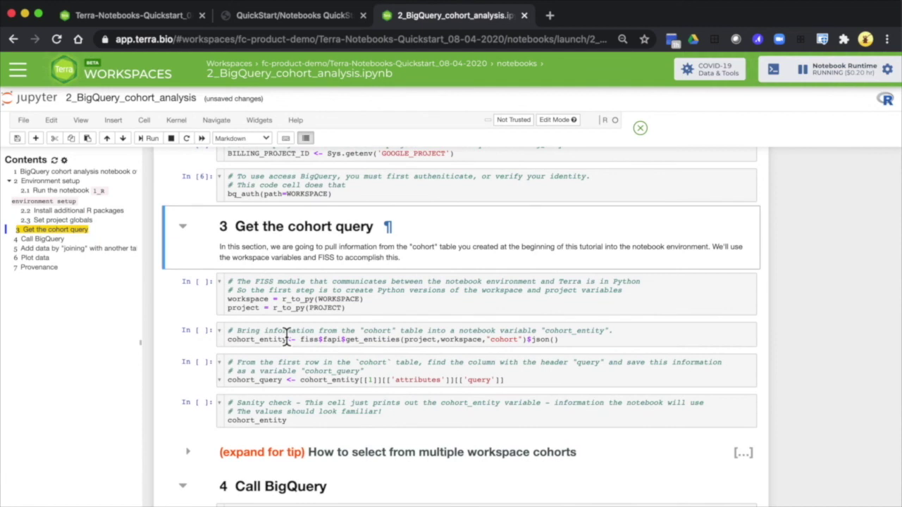
scroll(286, 337, "down", 1)
left_click(297, 254)
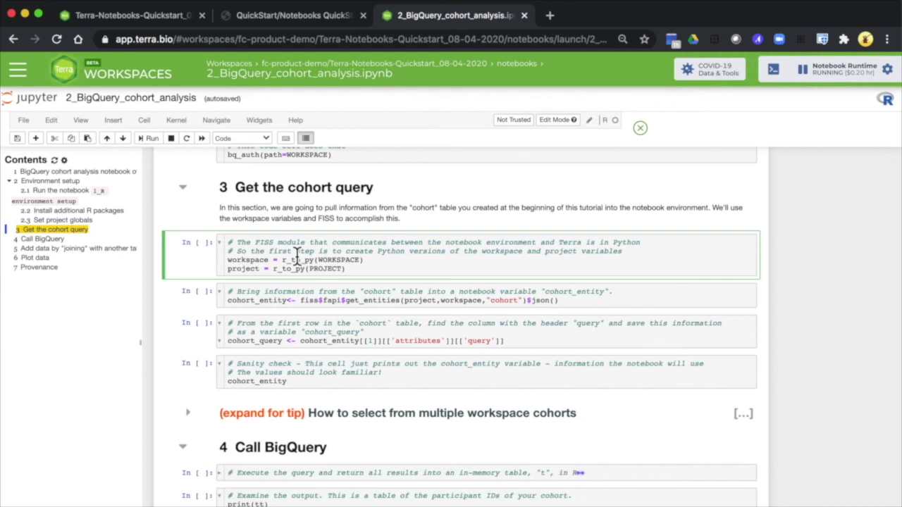
key("shift+Return")
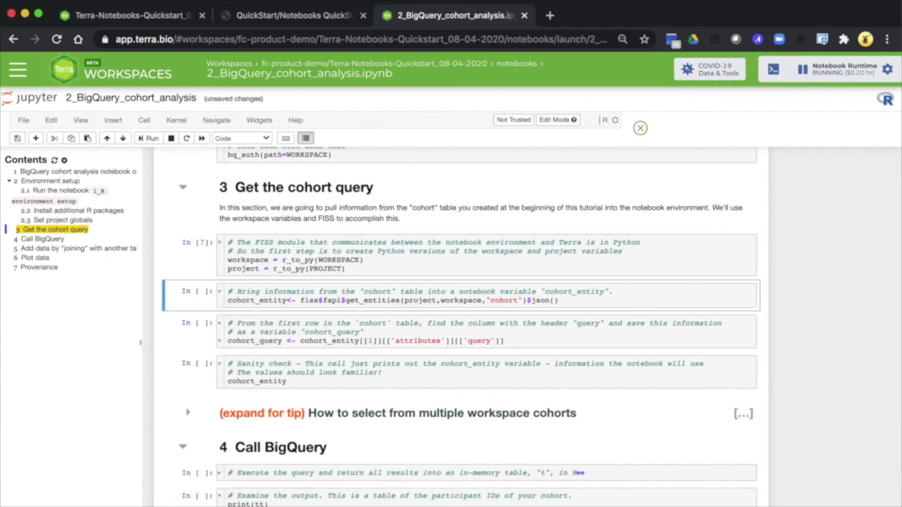
key("shift+Return")
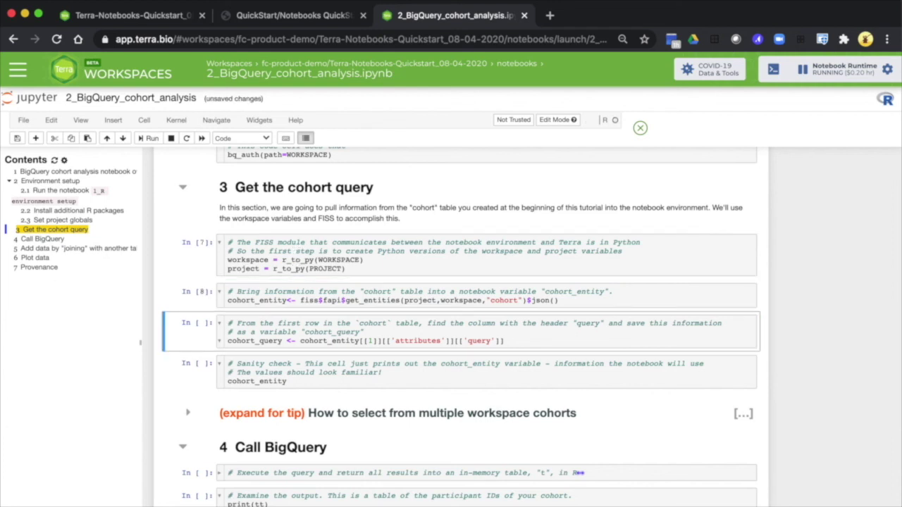
key("shift+Return")
key("shift+Return")
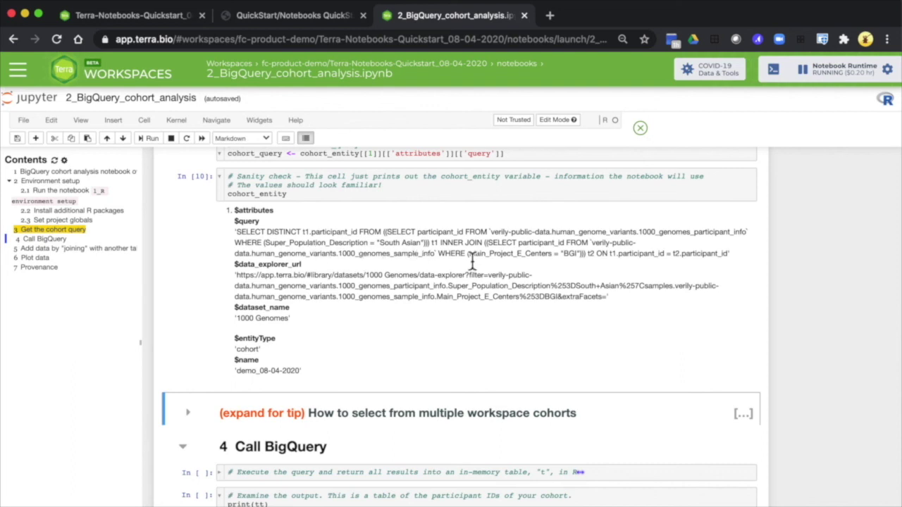
Run both Call BigQuery cells to execute the cohort query and print tt, and review the table of participant IDs.
scroll(418, 268, "down", 2)
scroll(419, 275, "down", 5)
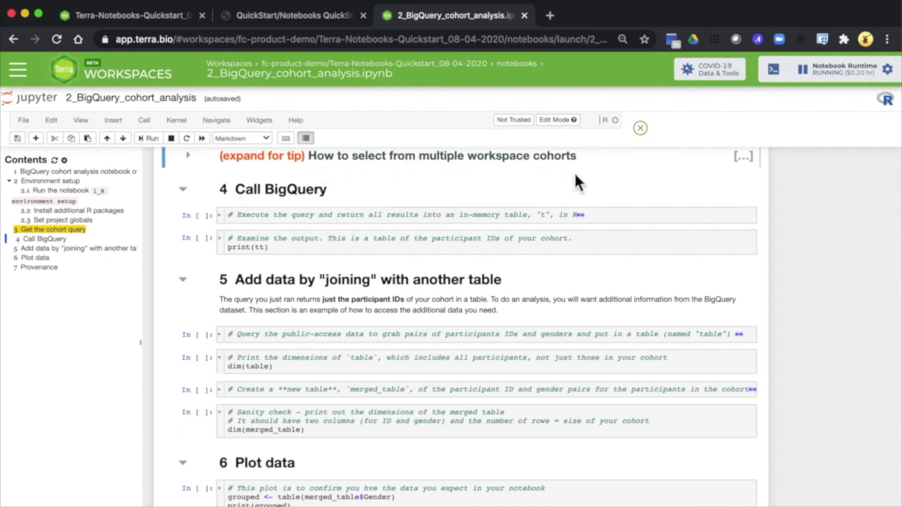
left_click(351, 217)
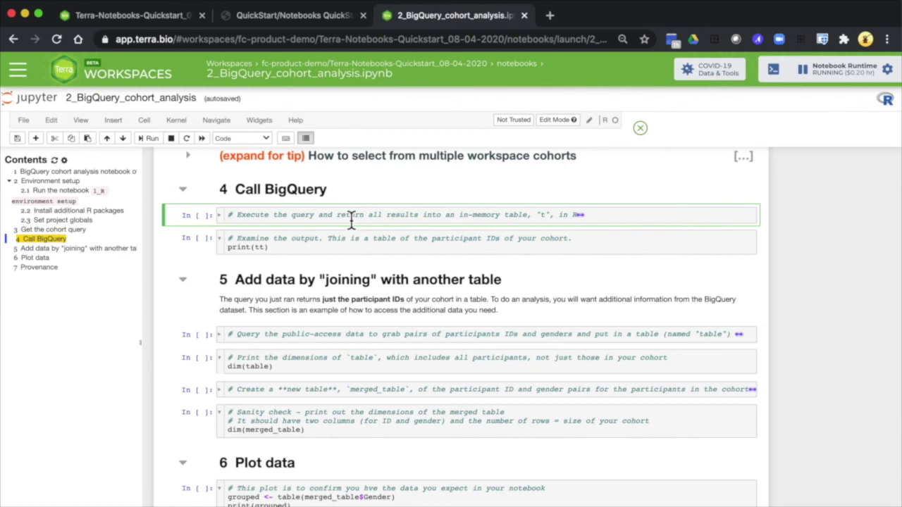
key("shift+Return")
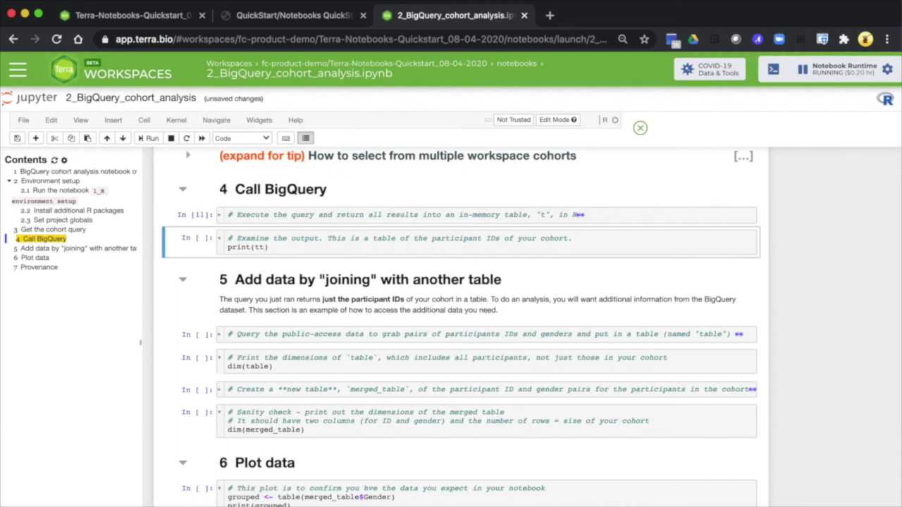
key("shift+Return")
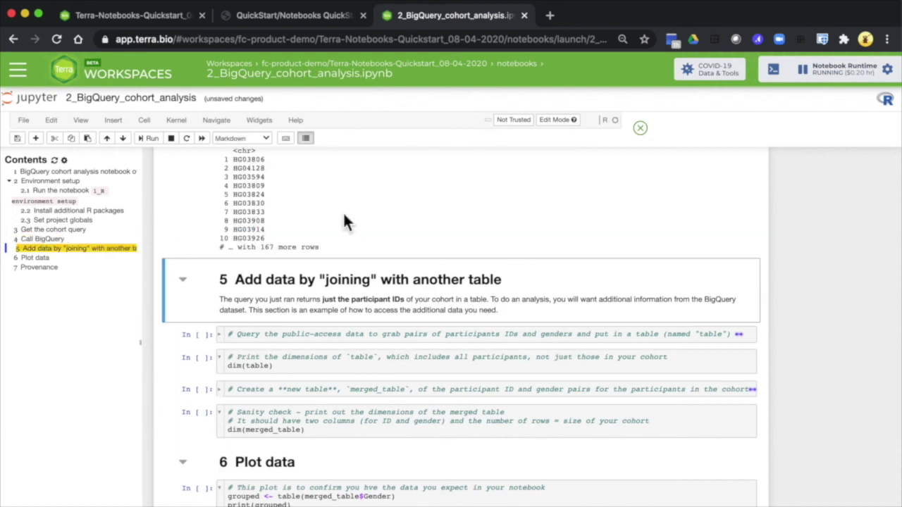
scroll(344, 215, "up", 2)
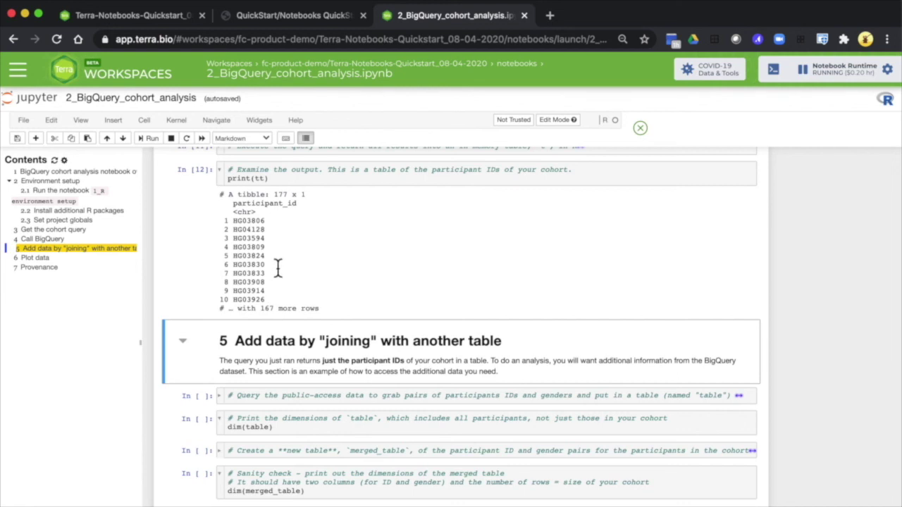
Run the four cells in section 5 to query participant genders, build merged_table for the cohort, and print both tables' dimensions.
scroll(279, 287, "down", 3)
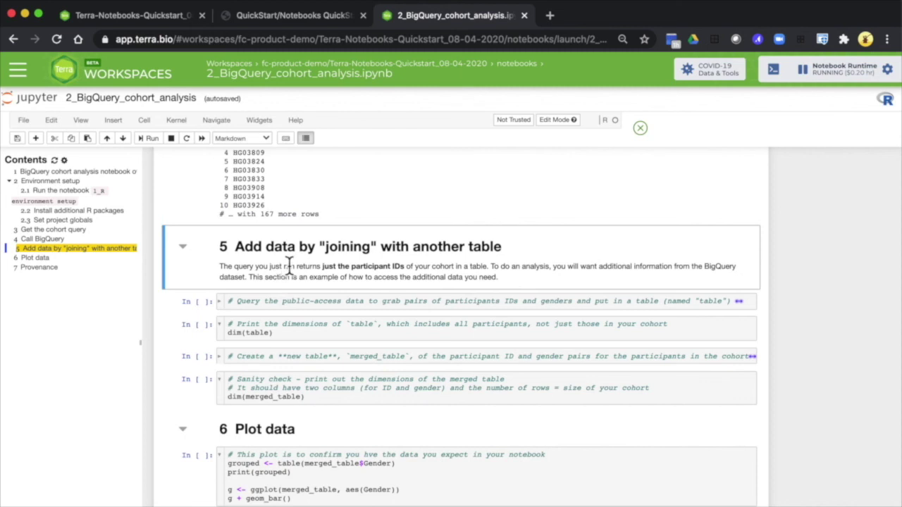
scroll(289, 264, "down", 2)
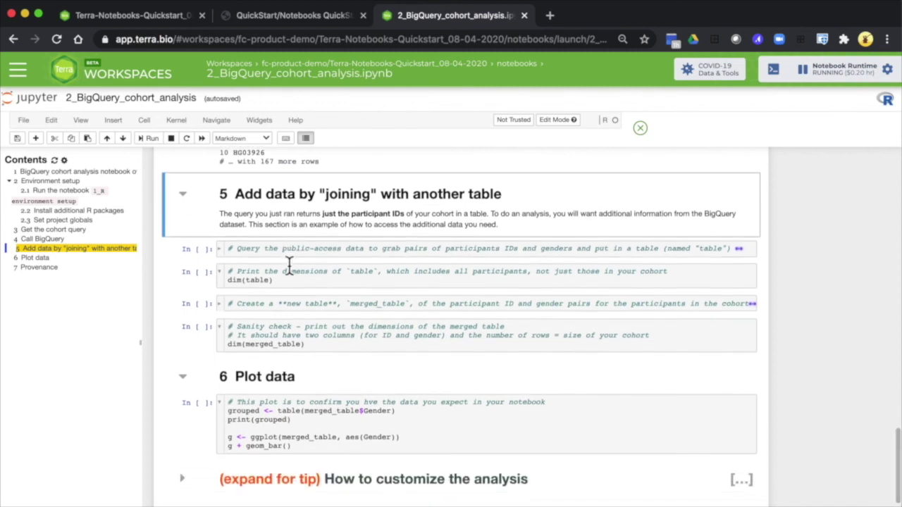
left_click(294, 250)
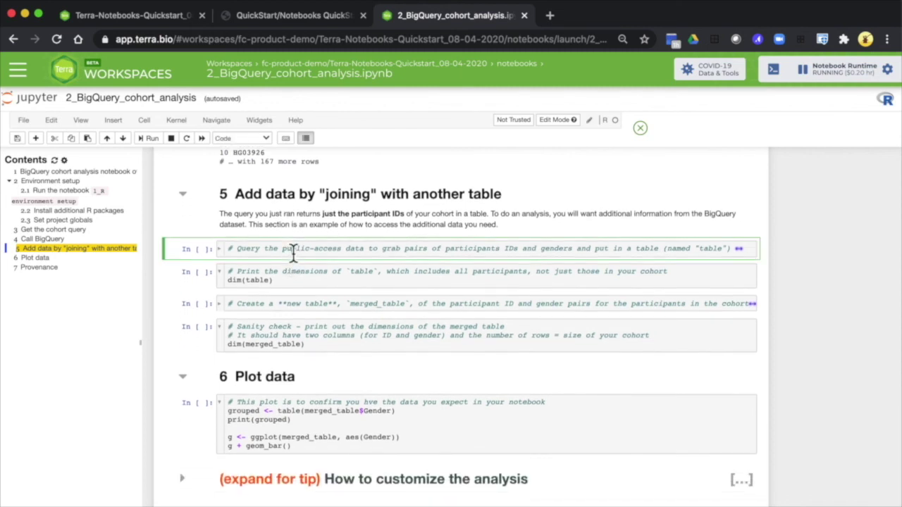
key("shift+Return")
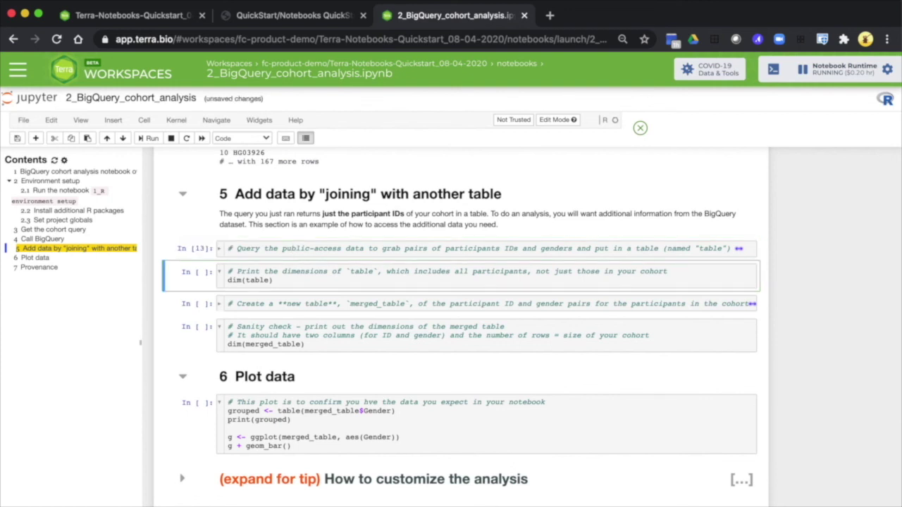
key("shift+Return")
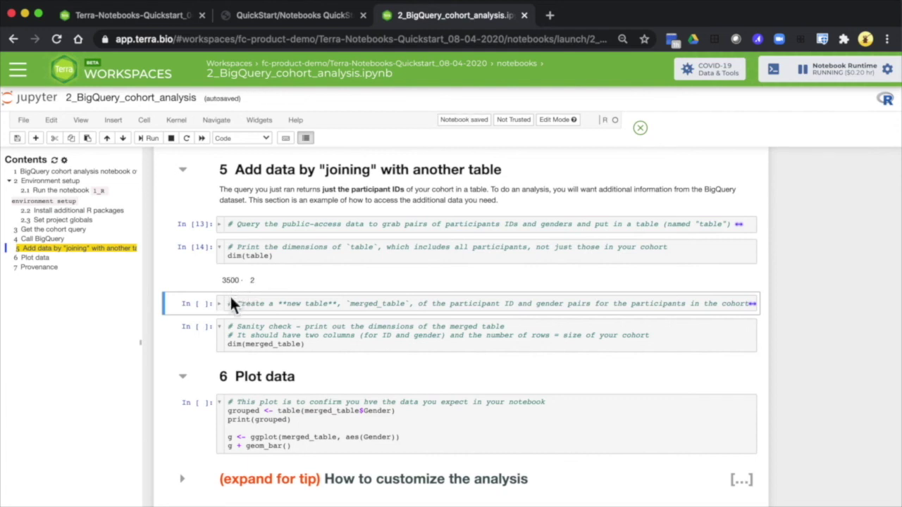
key("shift+Return")
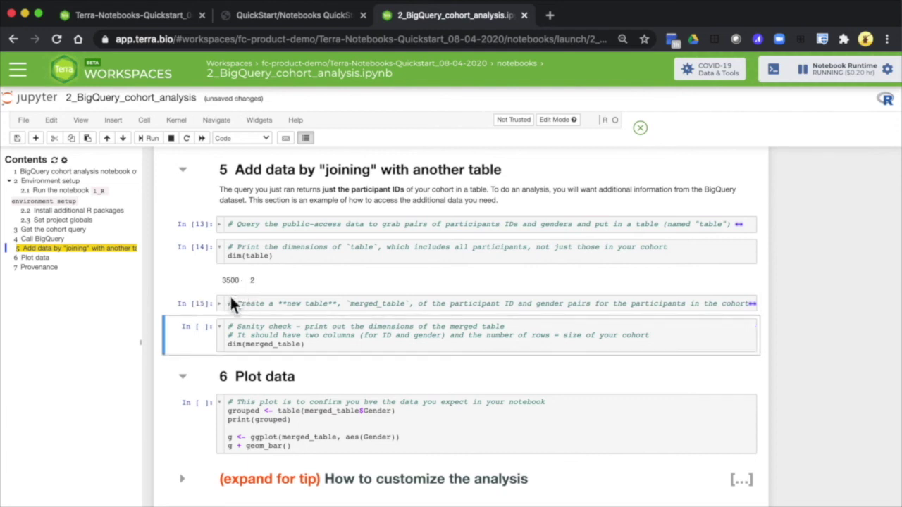
key("shift+Return")
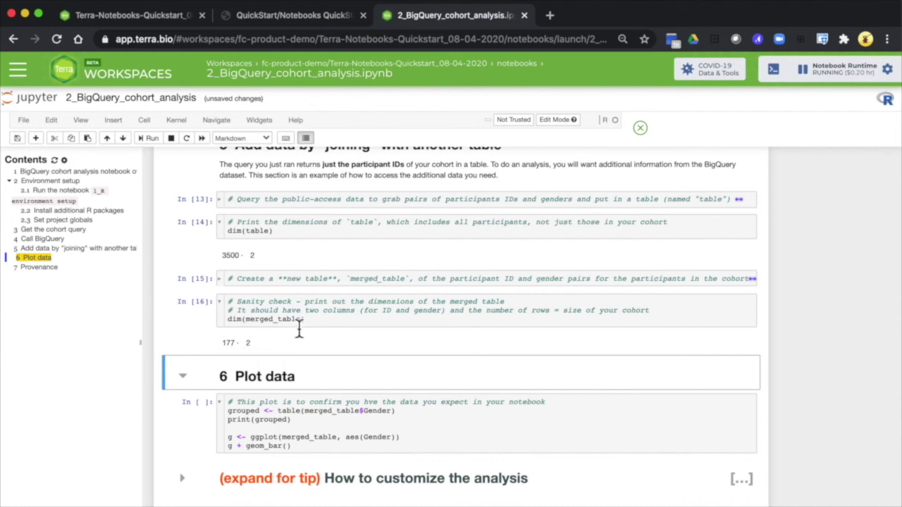
Run the Plot data cell to print the grouped gender counts and draw the ggplot bar chart of merged_table by Gender.
scroll(299, 328, "down", 2)
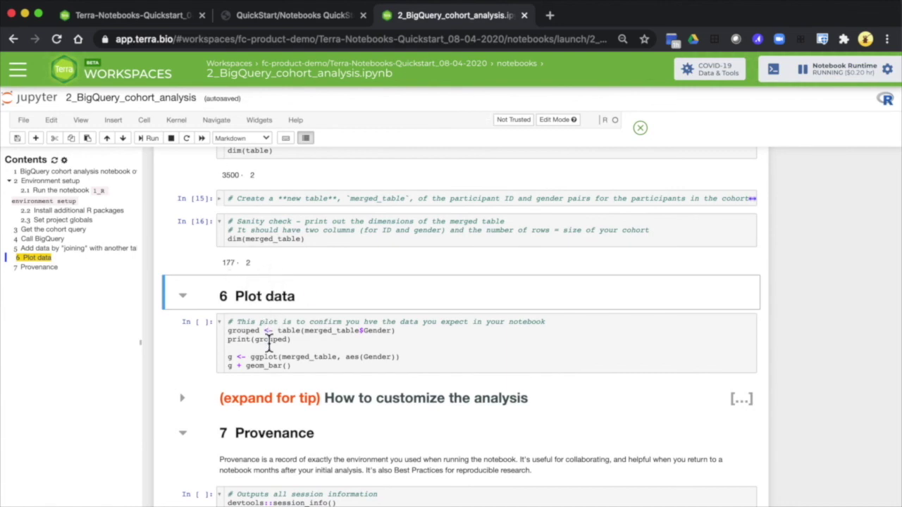
left_click(268, 344)
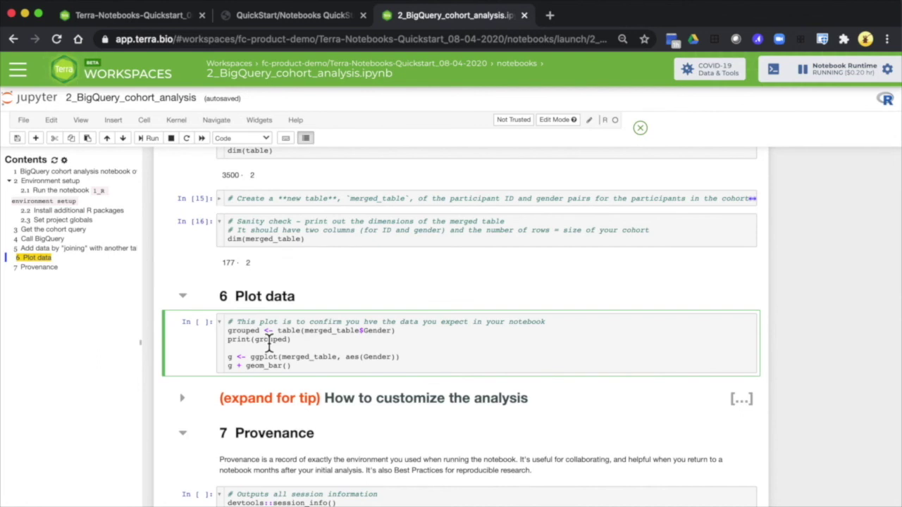
key("shift+Return")
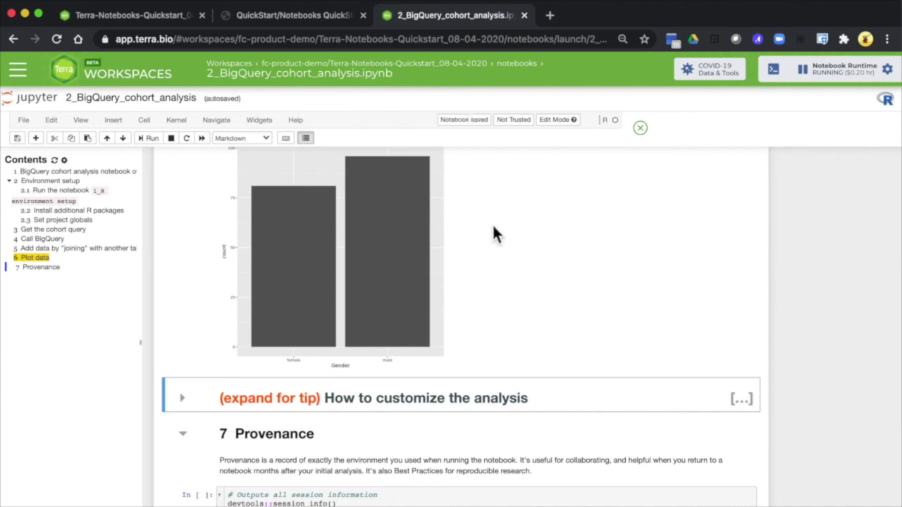
Expand the How to customize the analysis tip below the plot and collapse it again.
scroll(501, 296, "down", 2)
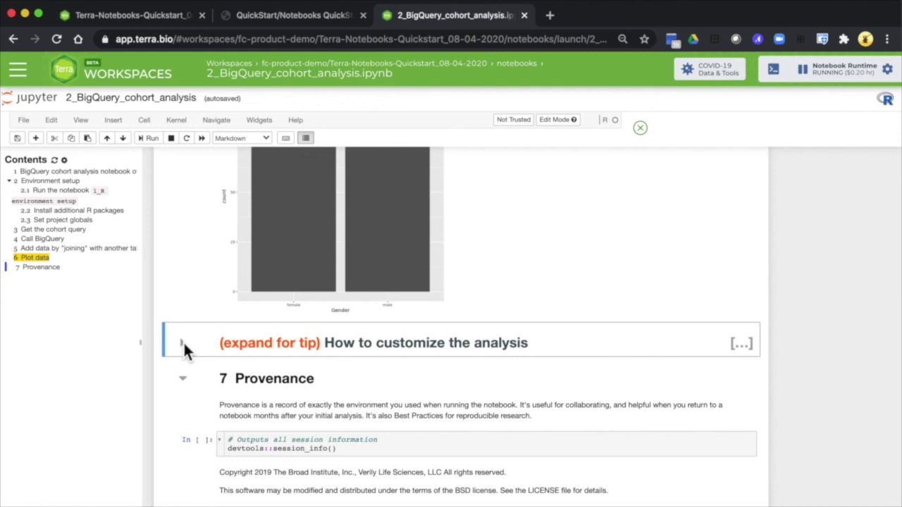
left_click(184, 345)
left_click(184, 346)
Run the devtools::session_info() cell under Provenance and review the session and package information it outputs.
left_click(255, 439)
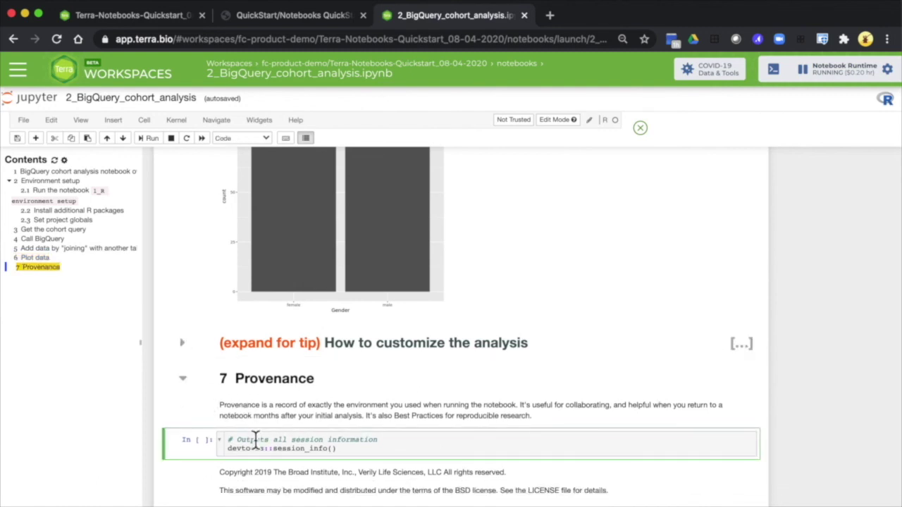
key("shift+Return")
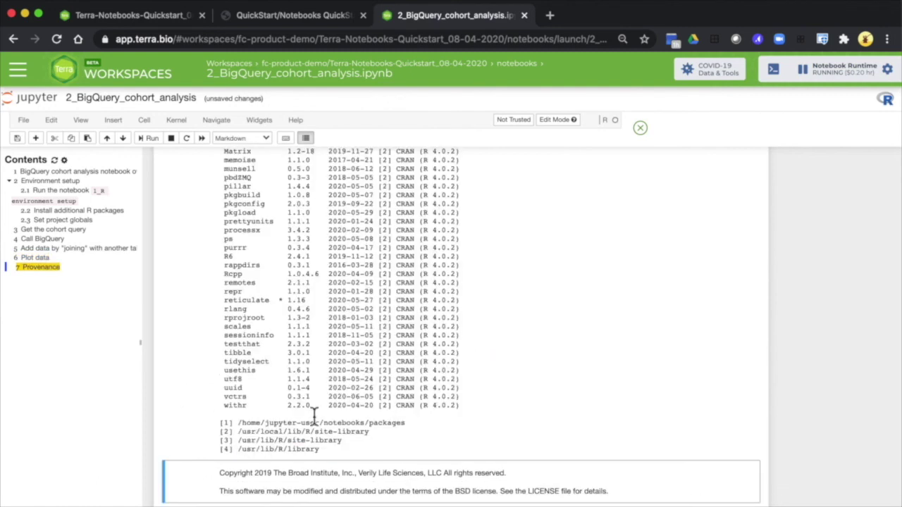
scroll(490, 351, "up", 5)
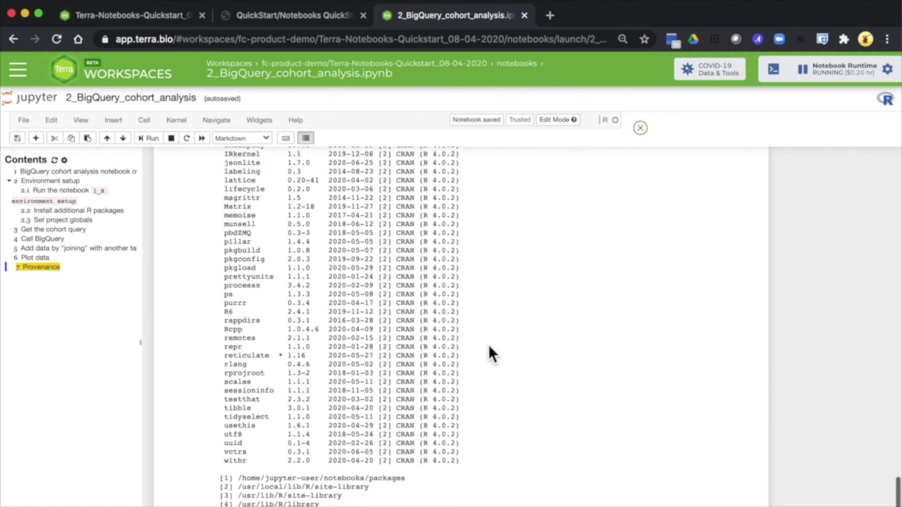
scroll(488, 343, "up", 2)
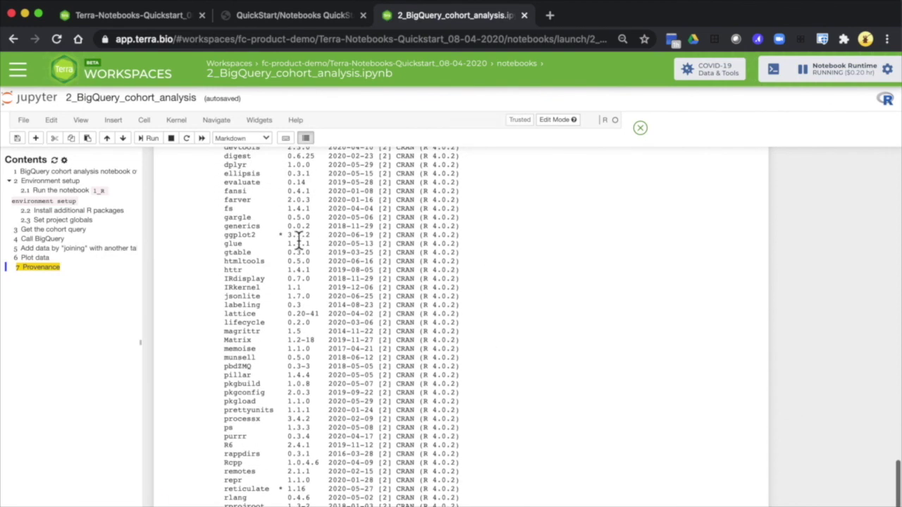
scroll(318, 205, "up", 3)
scroll(318, 204, "up", 9)
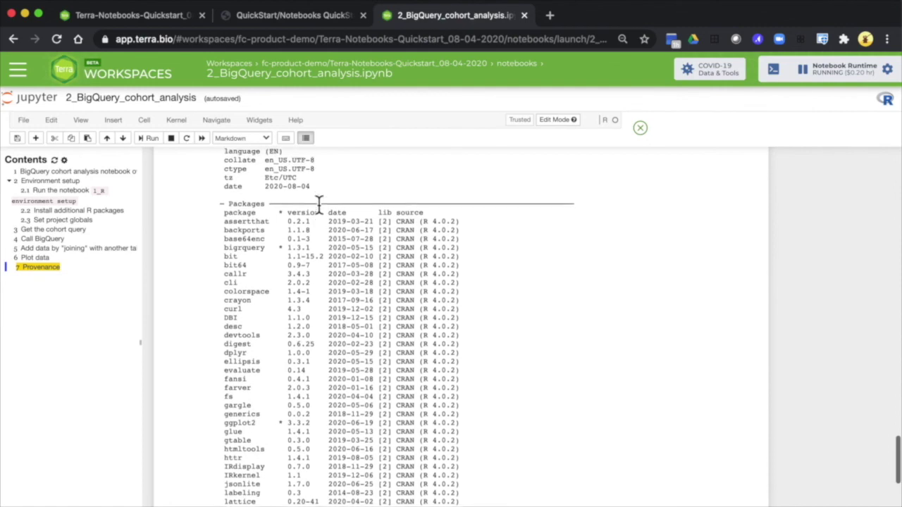
scroll(318, 205, "down", 7)
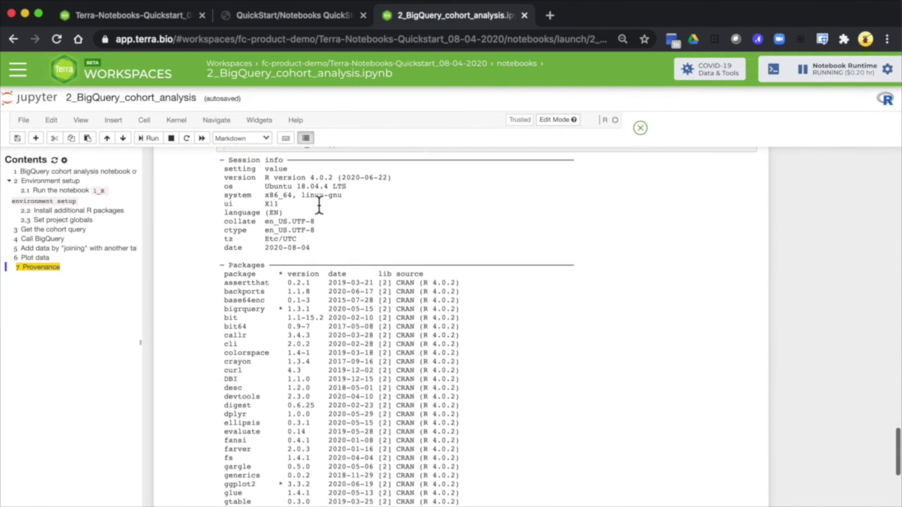